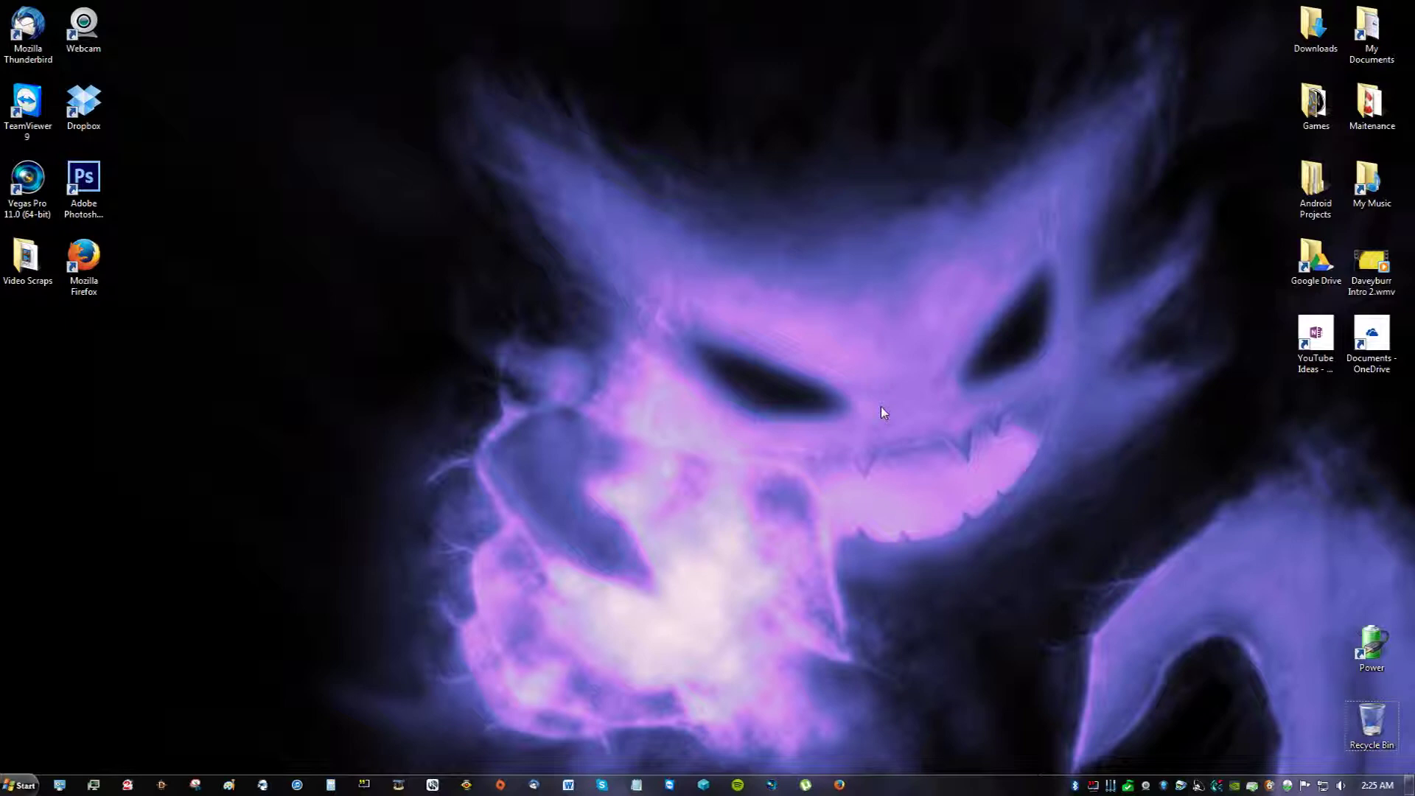
# - Search Google in Firefox for 'auslogics disk defrag' and locate the official Auslogics site
pyautogui.click(845, 781)
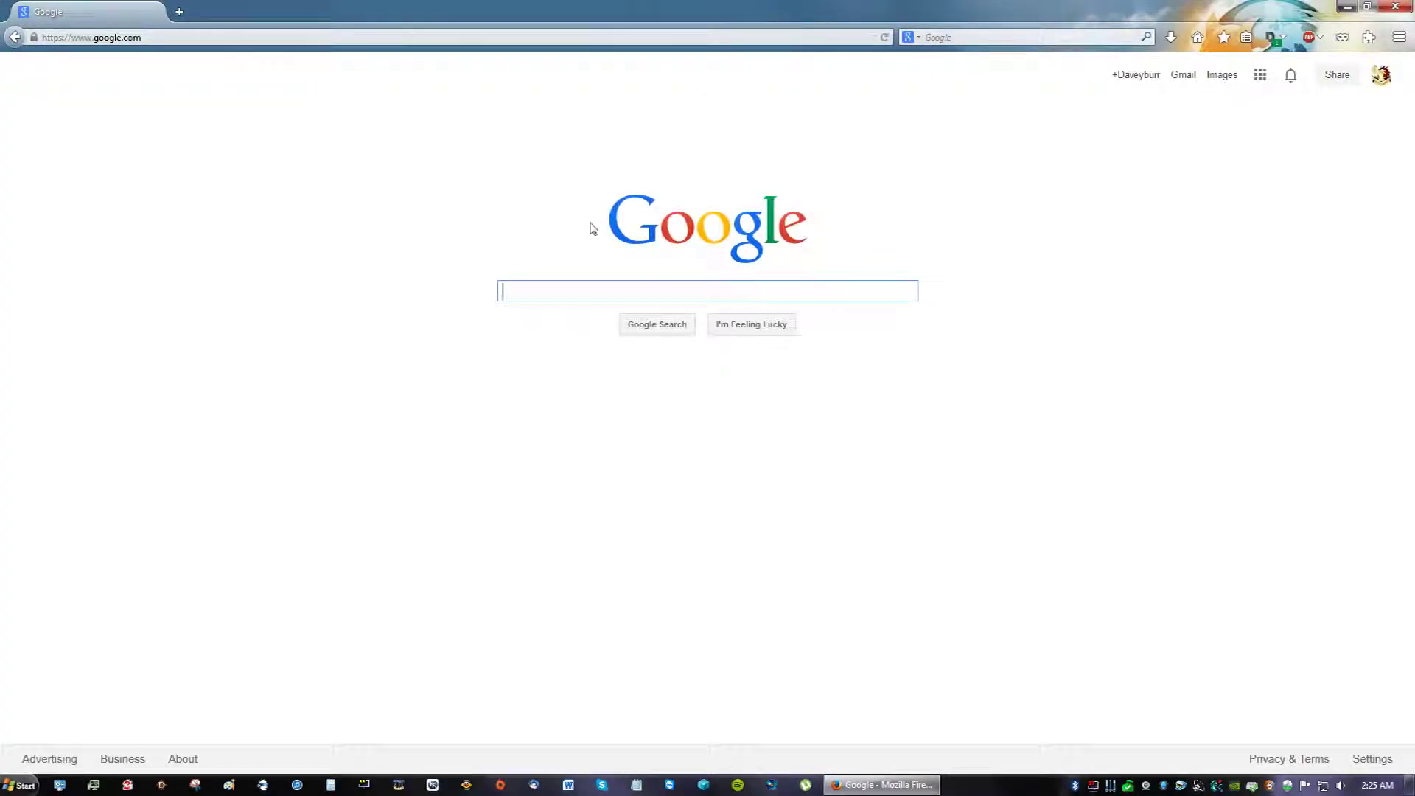
pyautogui.write('aus')
pyautogui.press('Down')
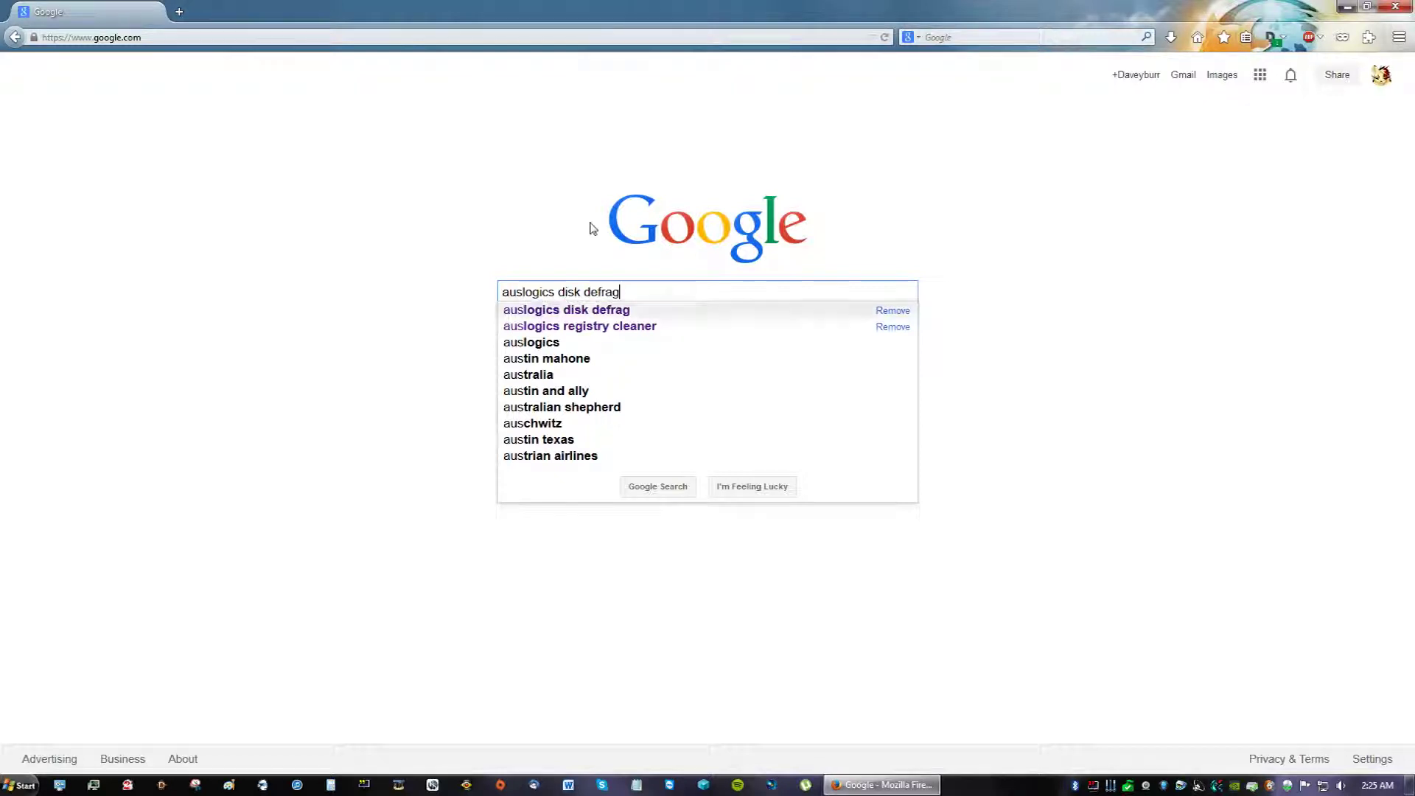
pyautogui.press('Return')
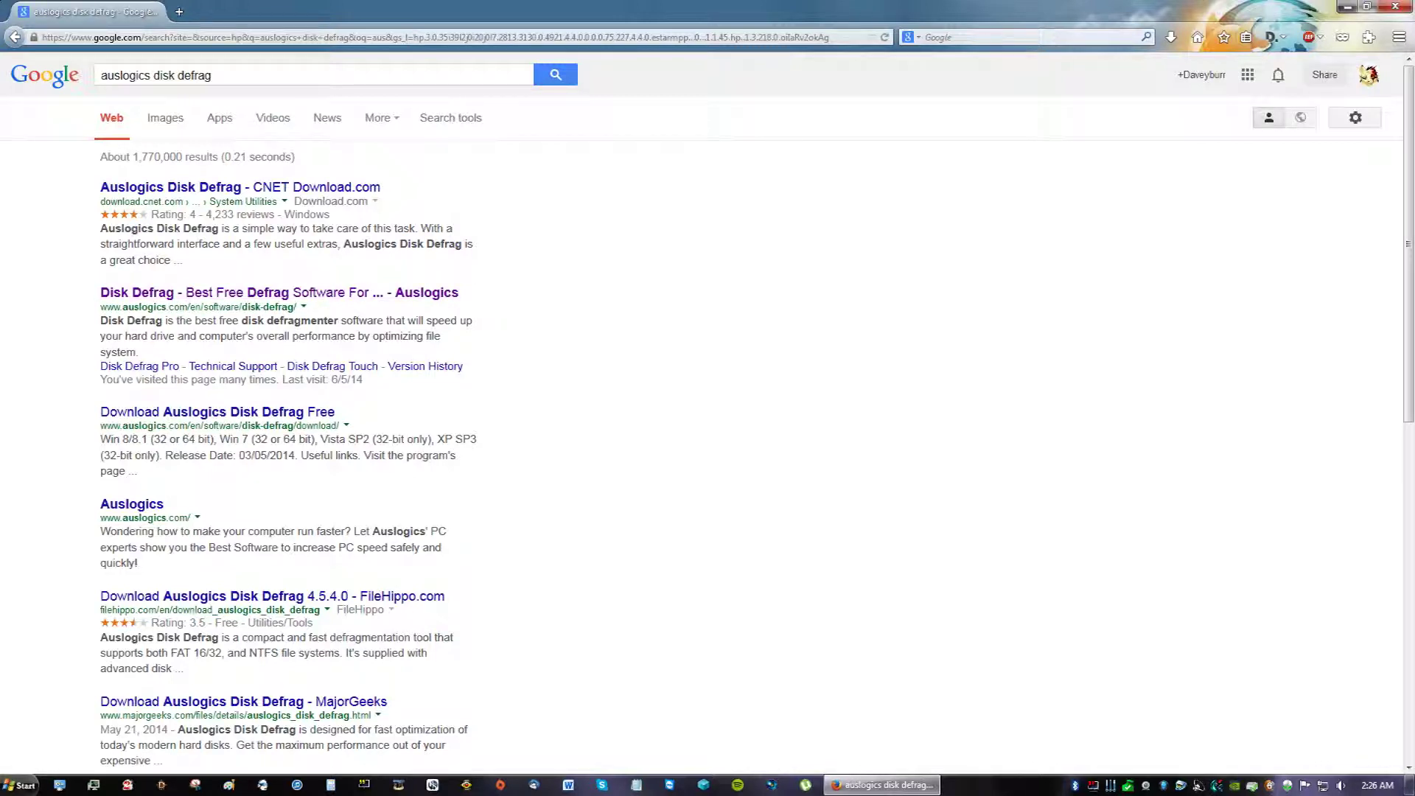
pyautogui.moveTo(101, 306); pyautogui.dragTo(159, 306)
pyautogui.click(158, 307)
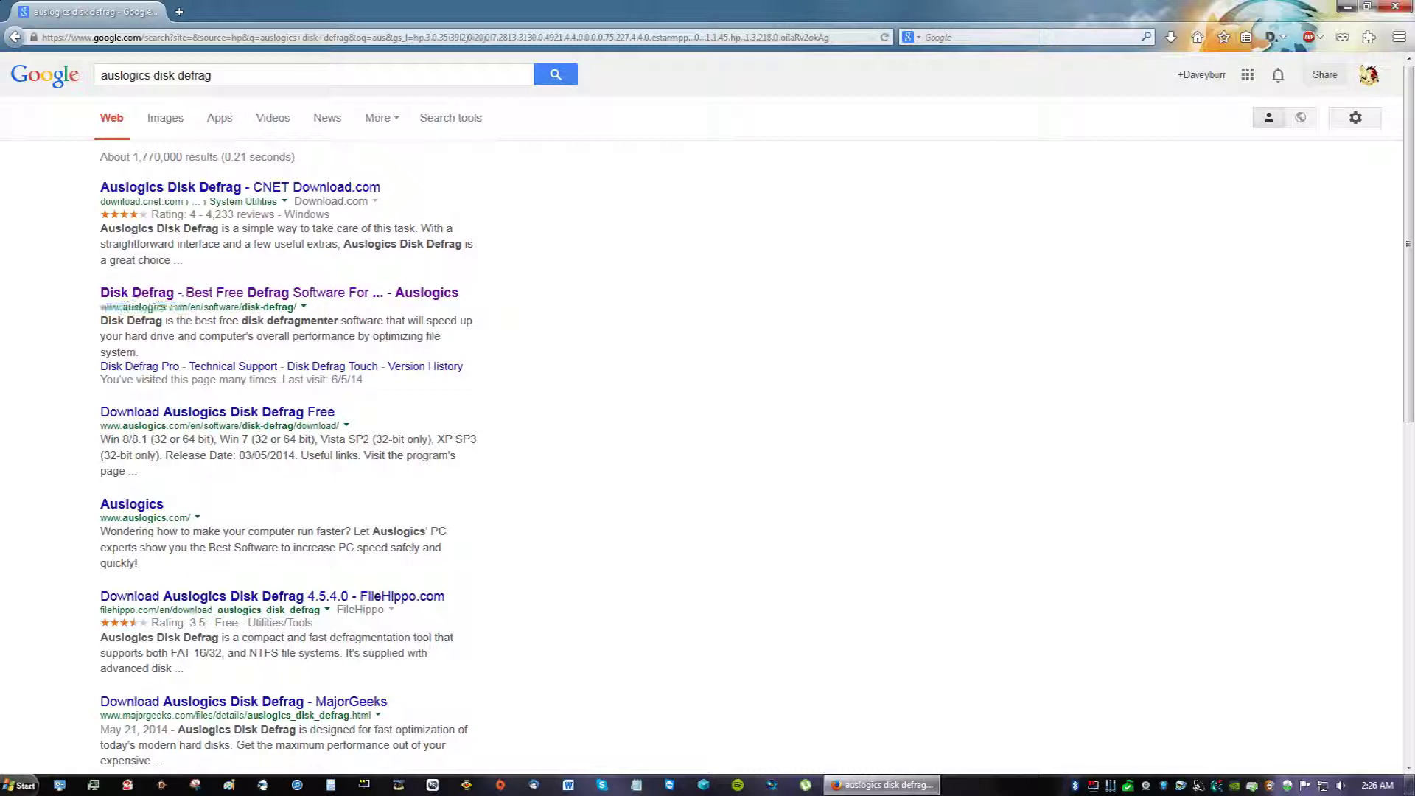
# - Download disk-defrag-setup.exe from the official Auslogics Disk Defrag Free page
pyautogui.click(178, 298)
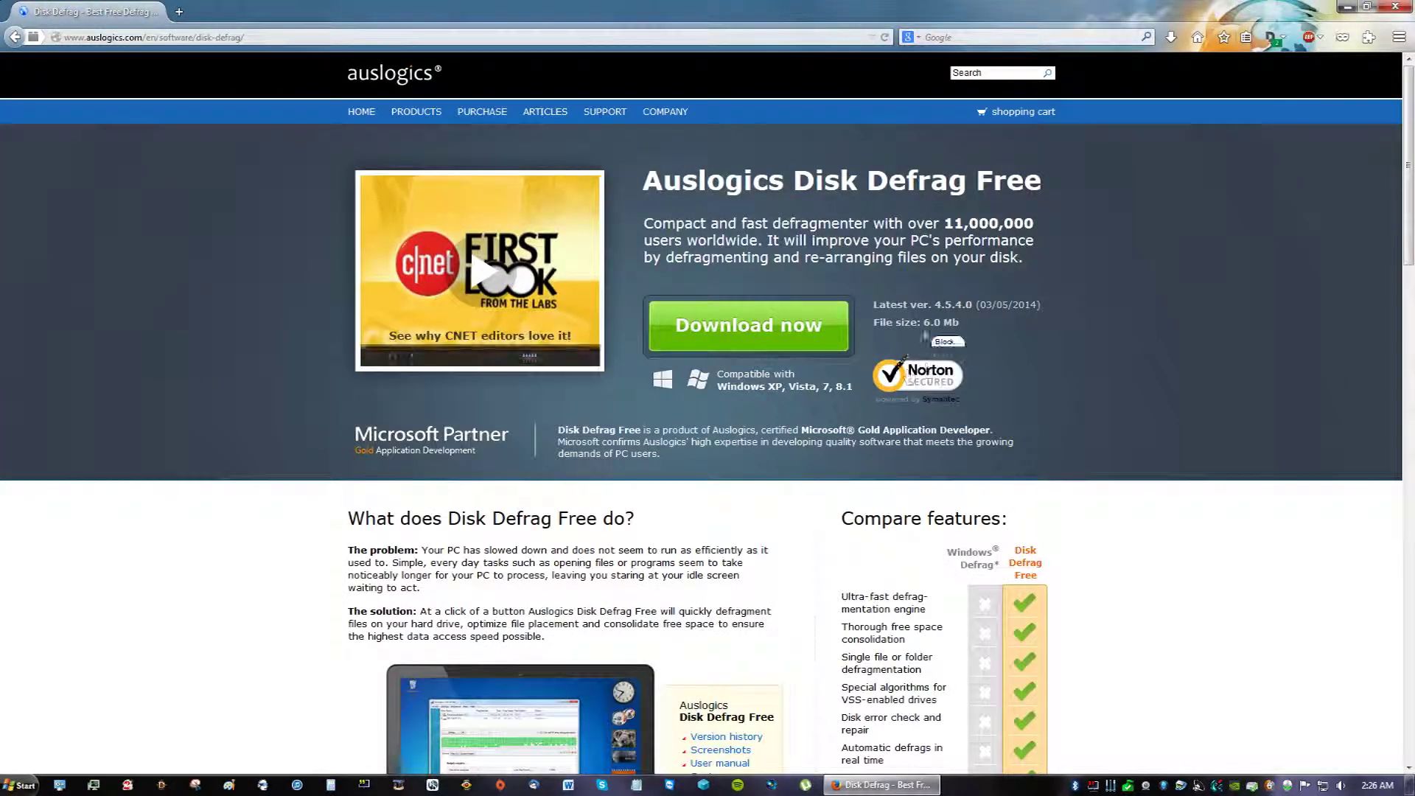
pyautogui.click(714, 352)
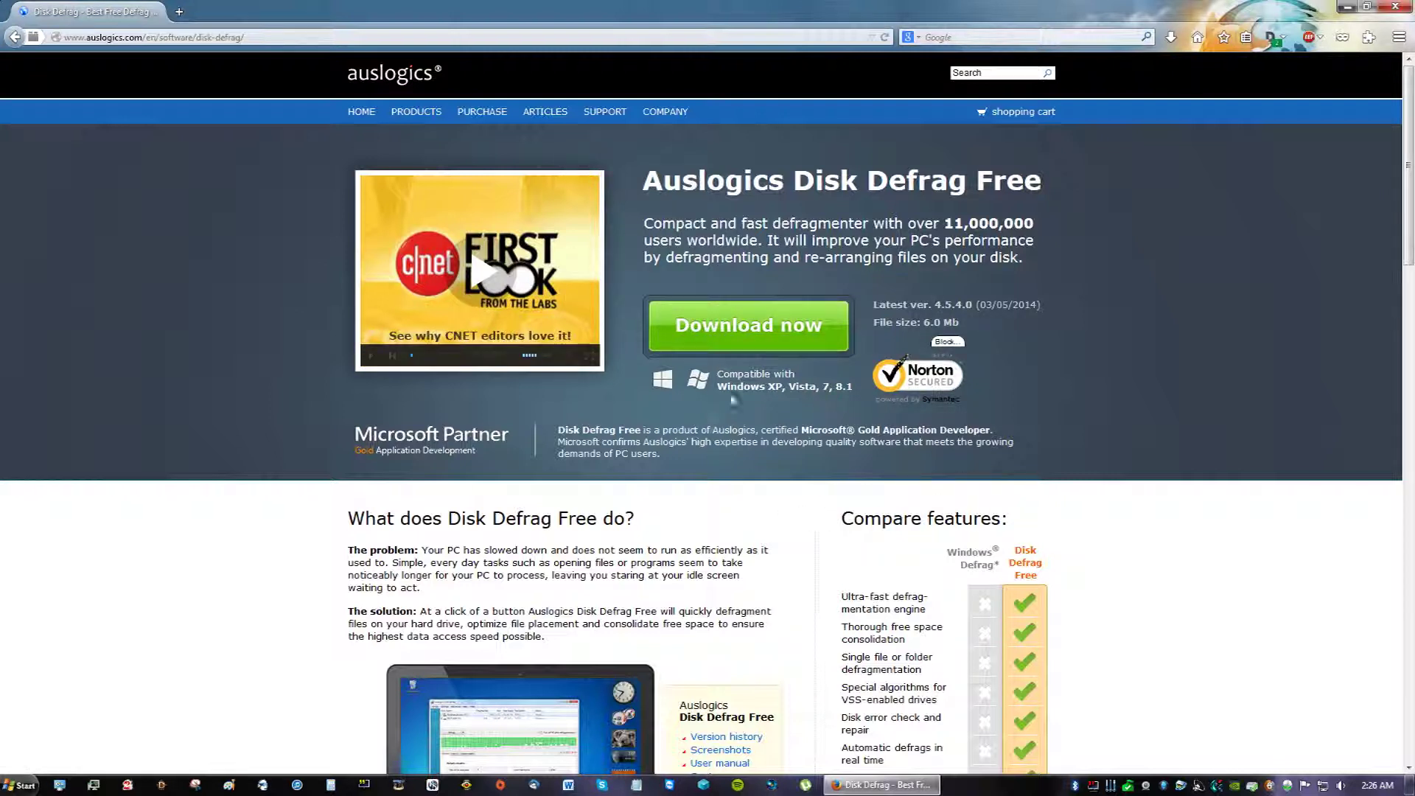
pyautogui.click(741, 344)
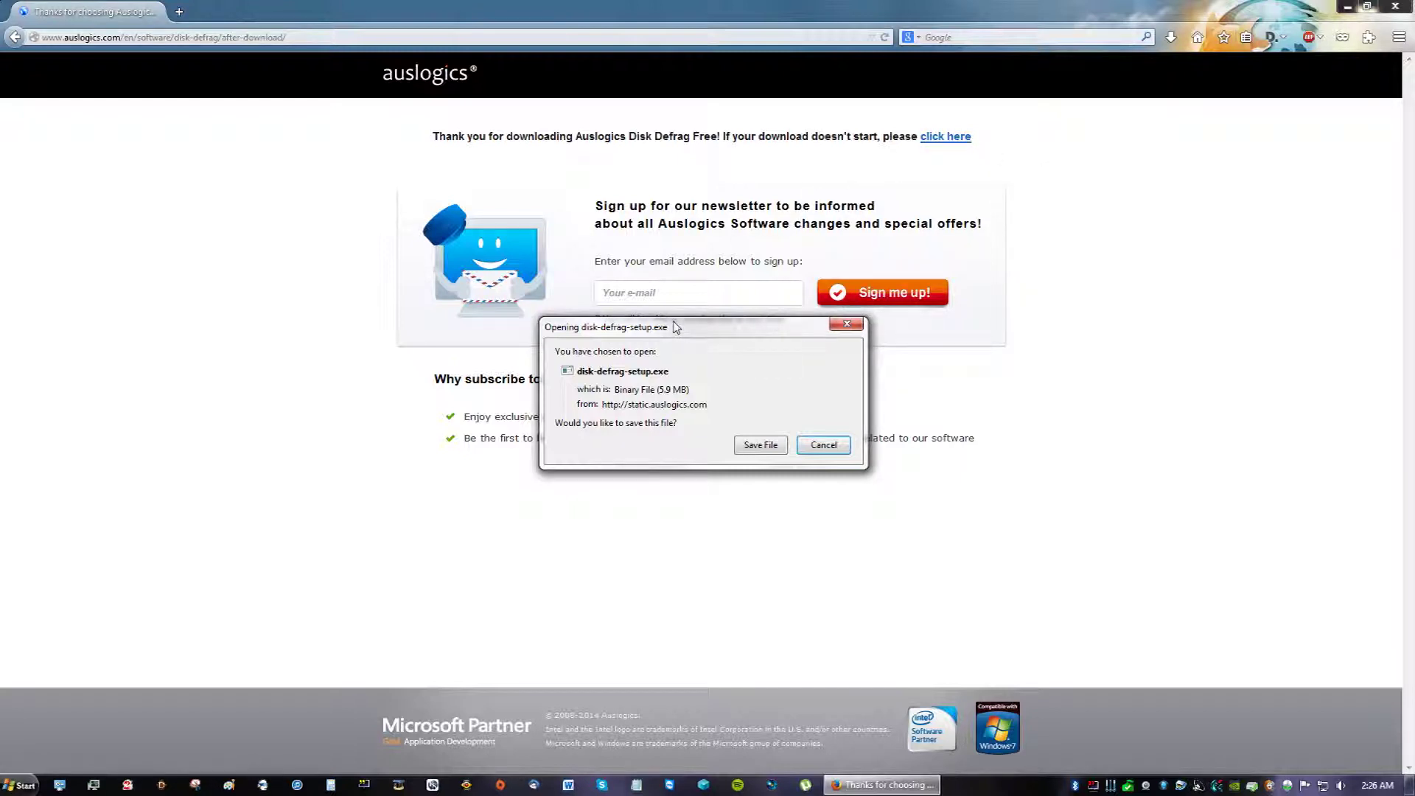
pyautogui.click(752, 381)
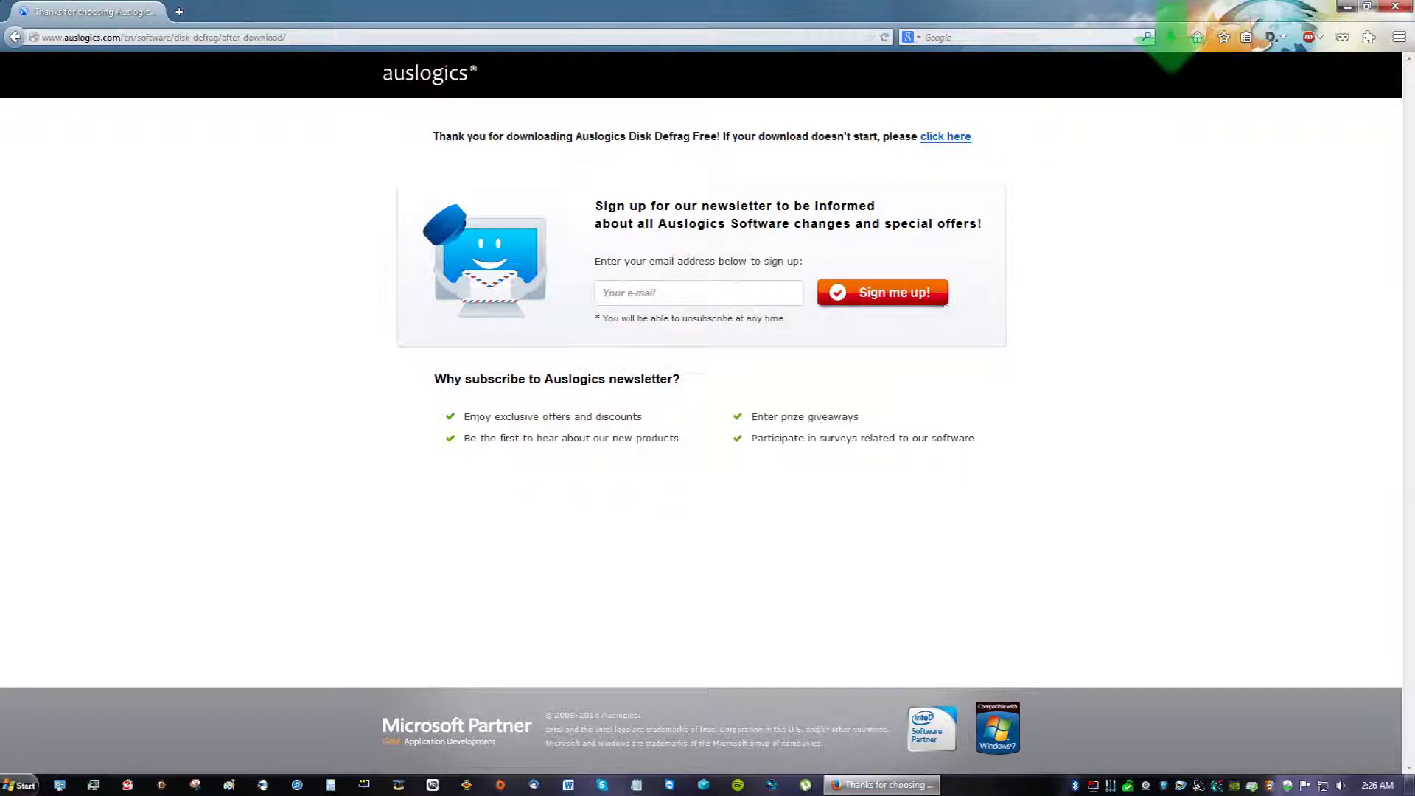
# - Run disk-defrag-setup.exe from Firefox's downloads, allow it through the warning, and close Firefox
pyautogui.click(1172, 39)
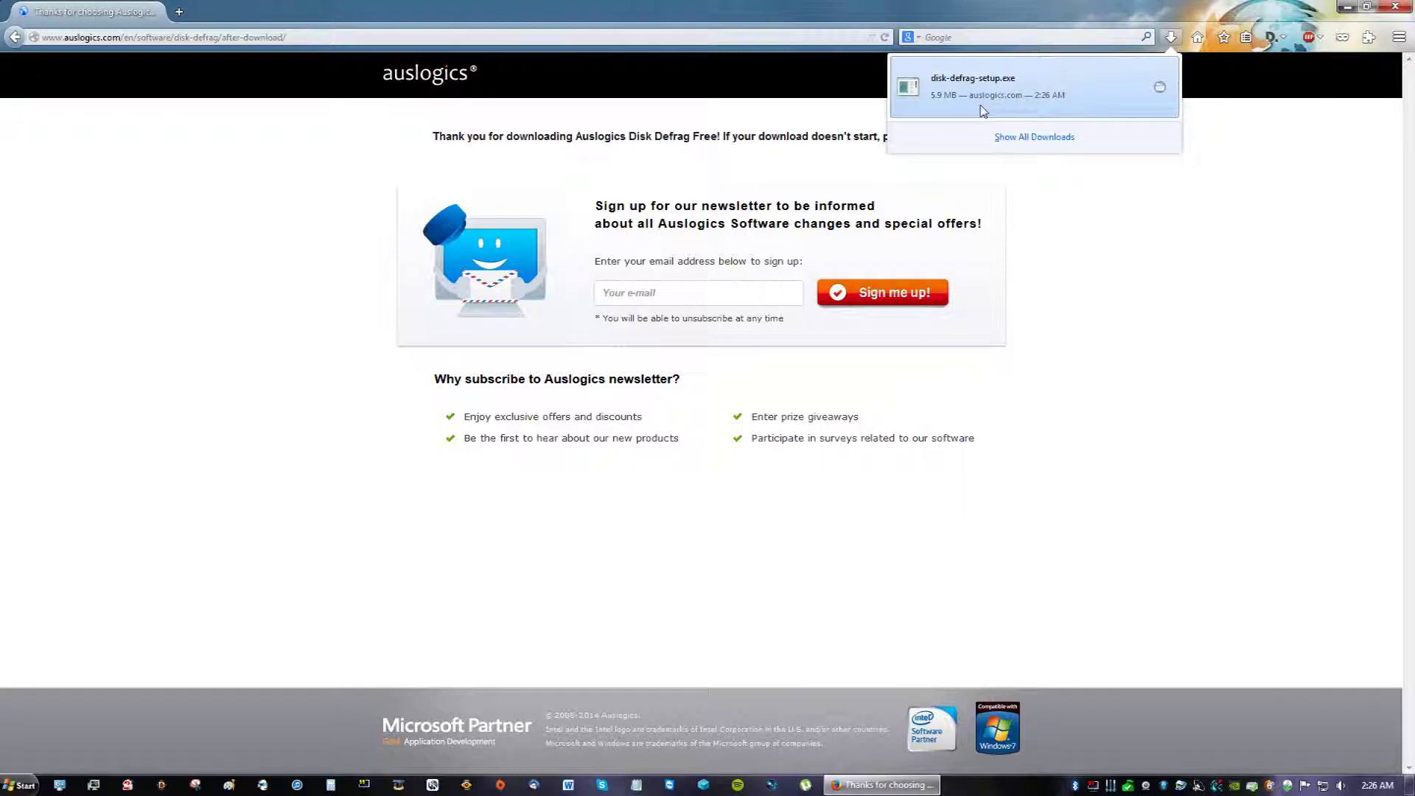
pyautogui.click(951, 72)
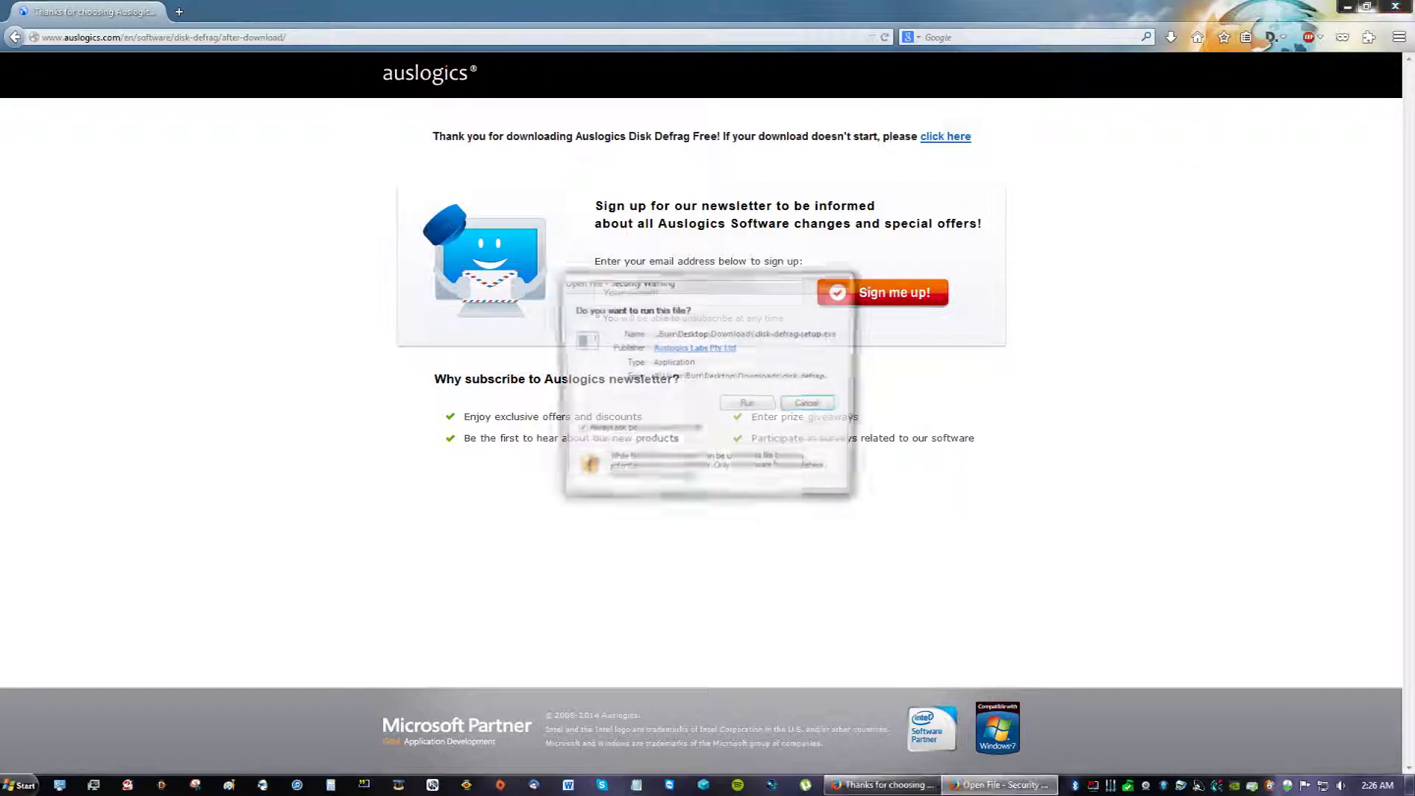
pyautogui.click(746, 406)
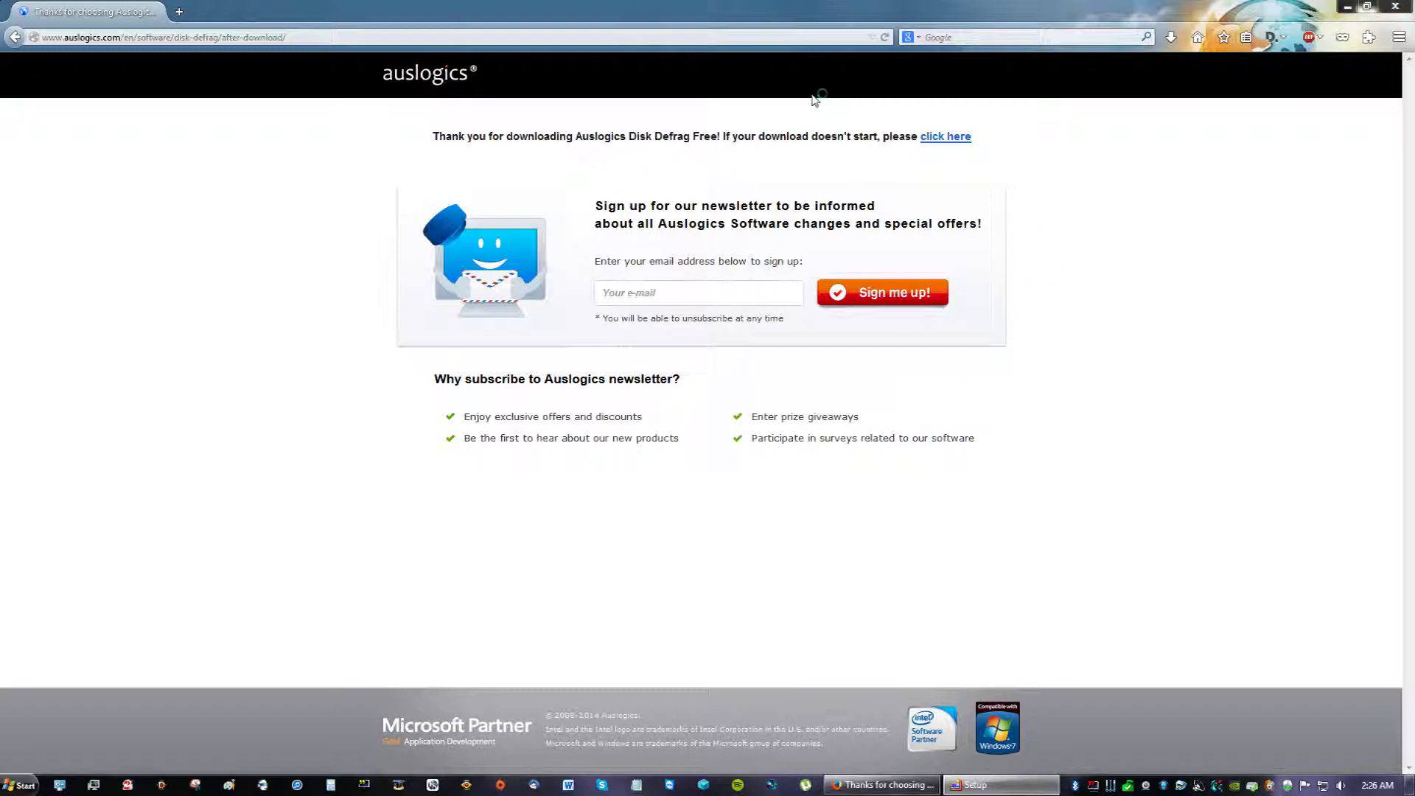
pyautogui.click(1393, 7)
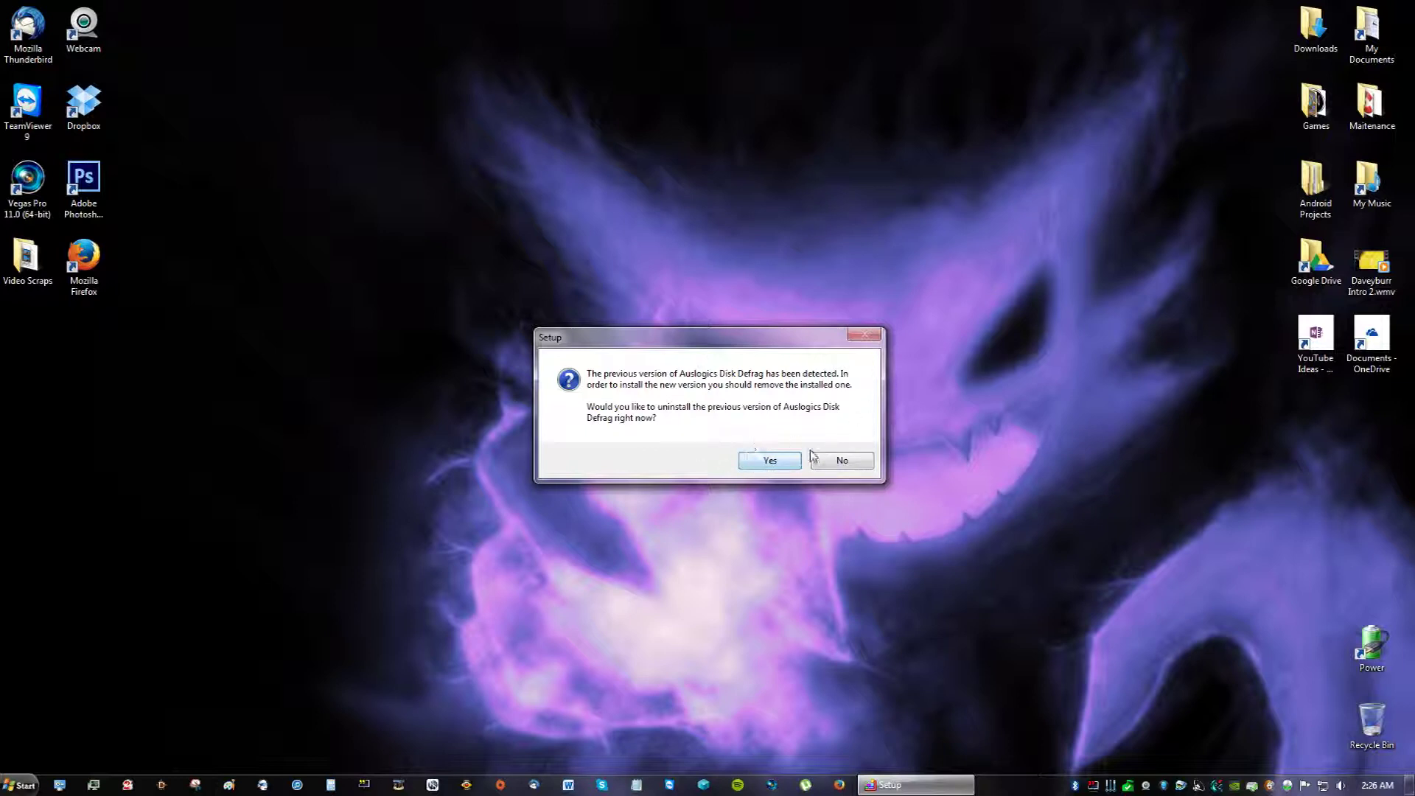
# - Uninstall the previous Disk Defrag version and continue past the setup wizard's welcome page
pyautogui.click(762, 463)
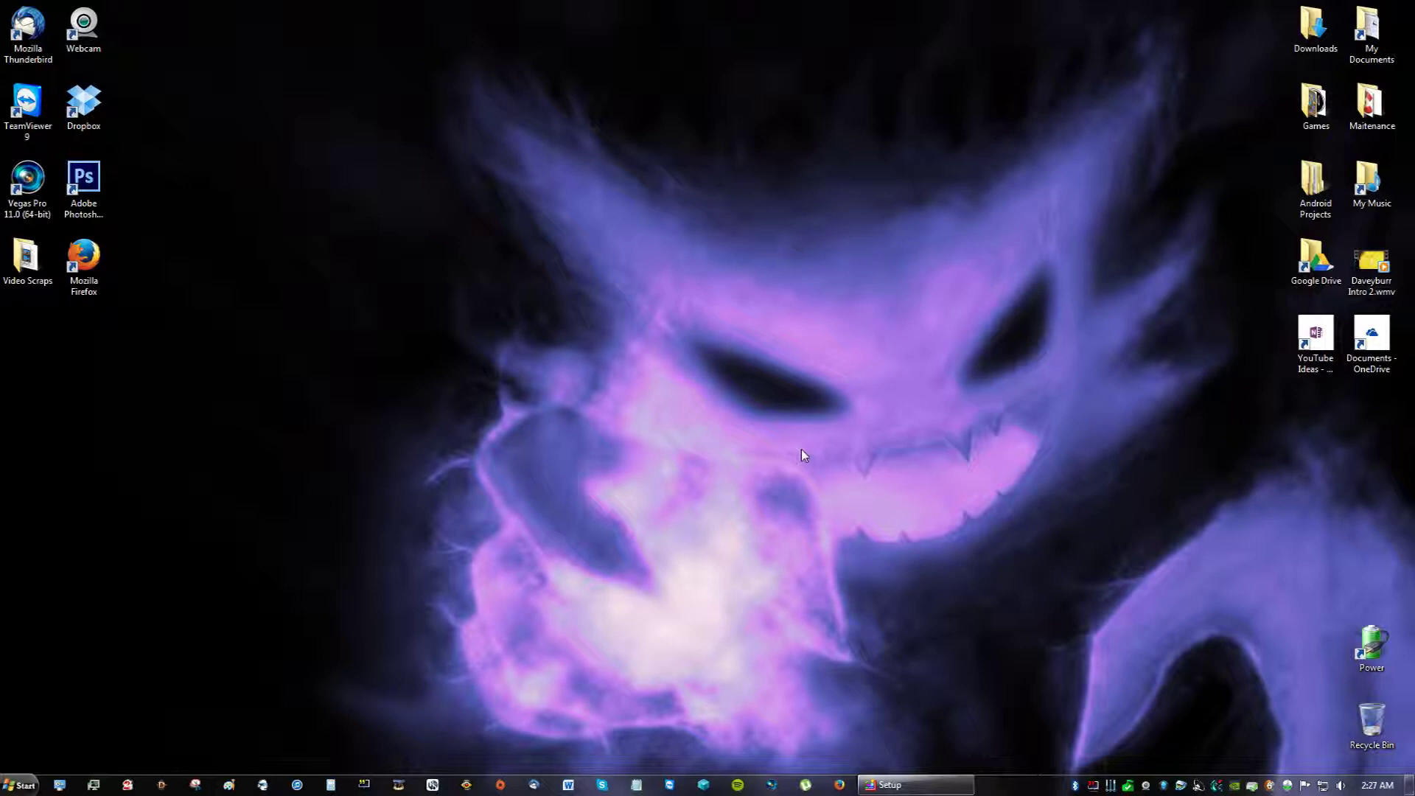
pyautogui.click(923, 789)
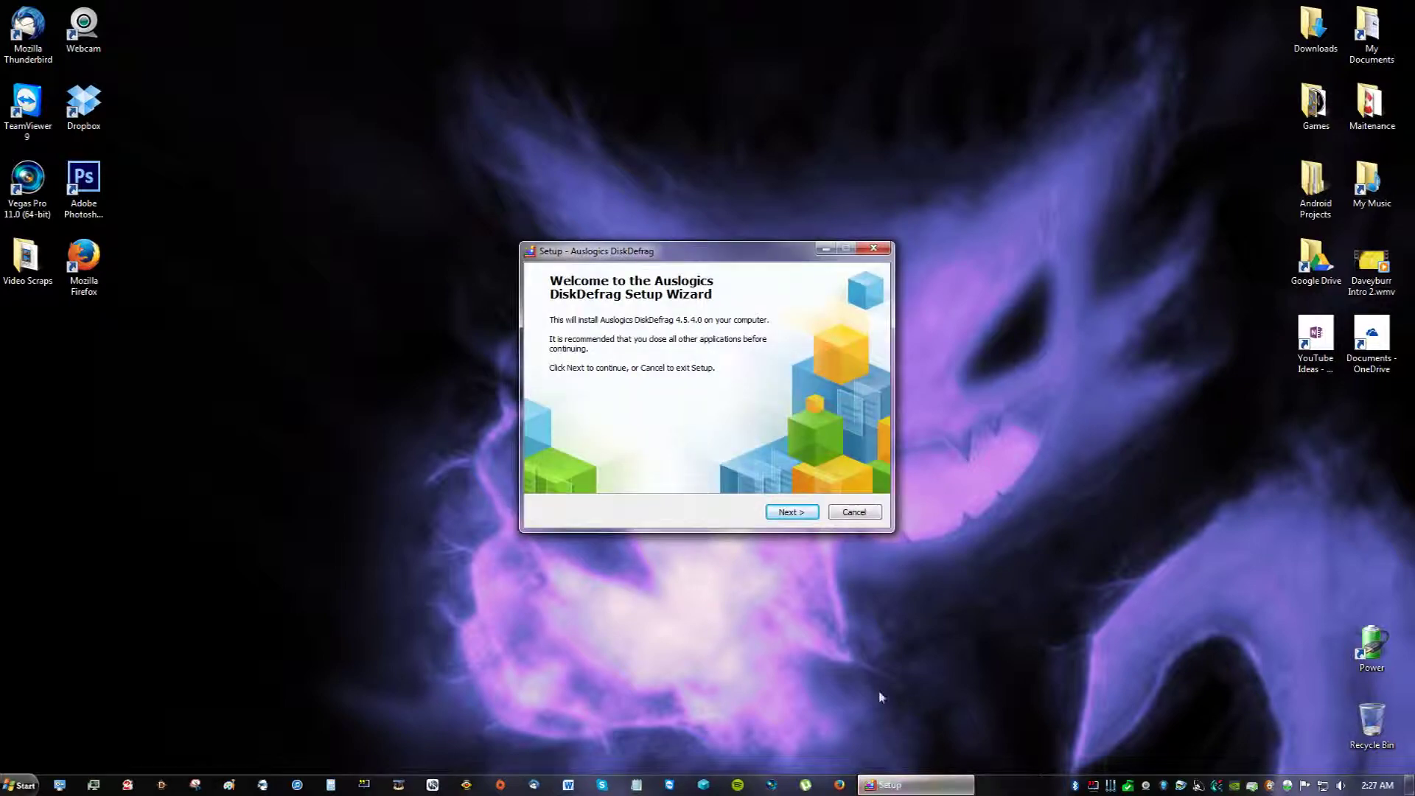
pyautogui.moveTo(724, 251); pyautogui.dragTo(761, 249)
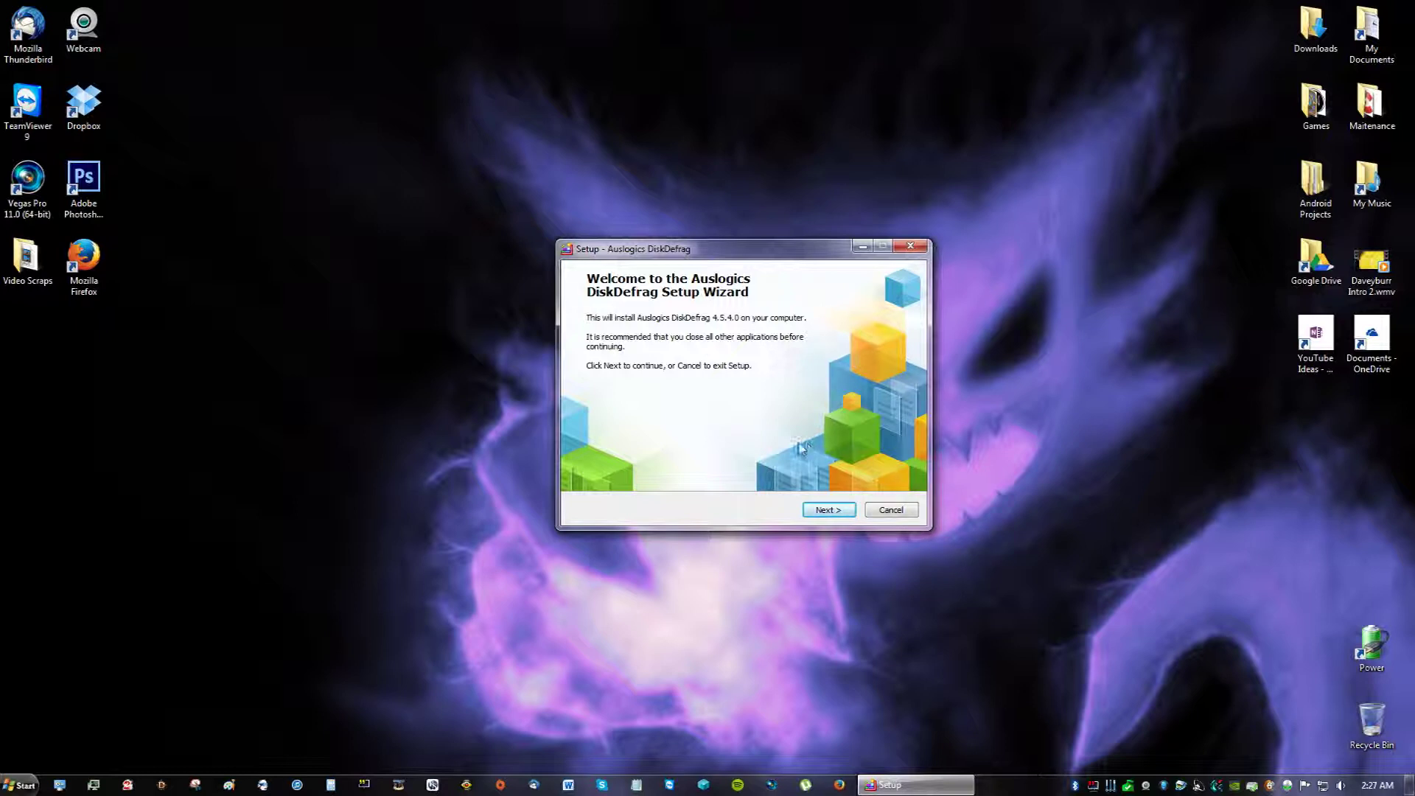
pyautogui.click(829, 510)
# - Accept the license and install with default folders and the desktop icon option
pyautogui.click(676, 467)
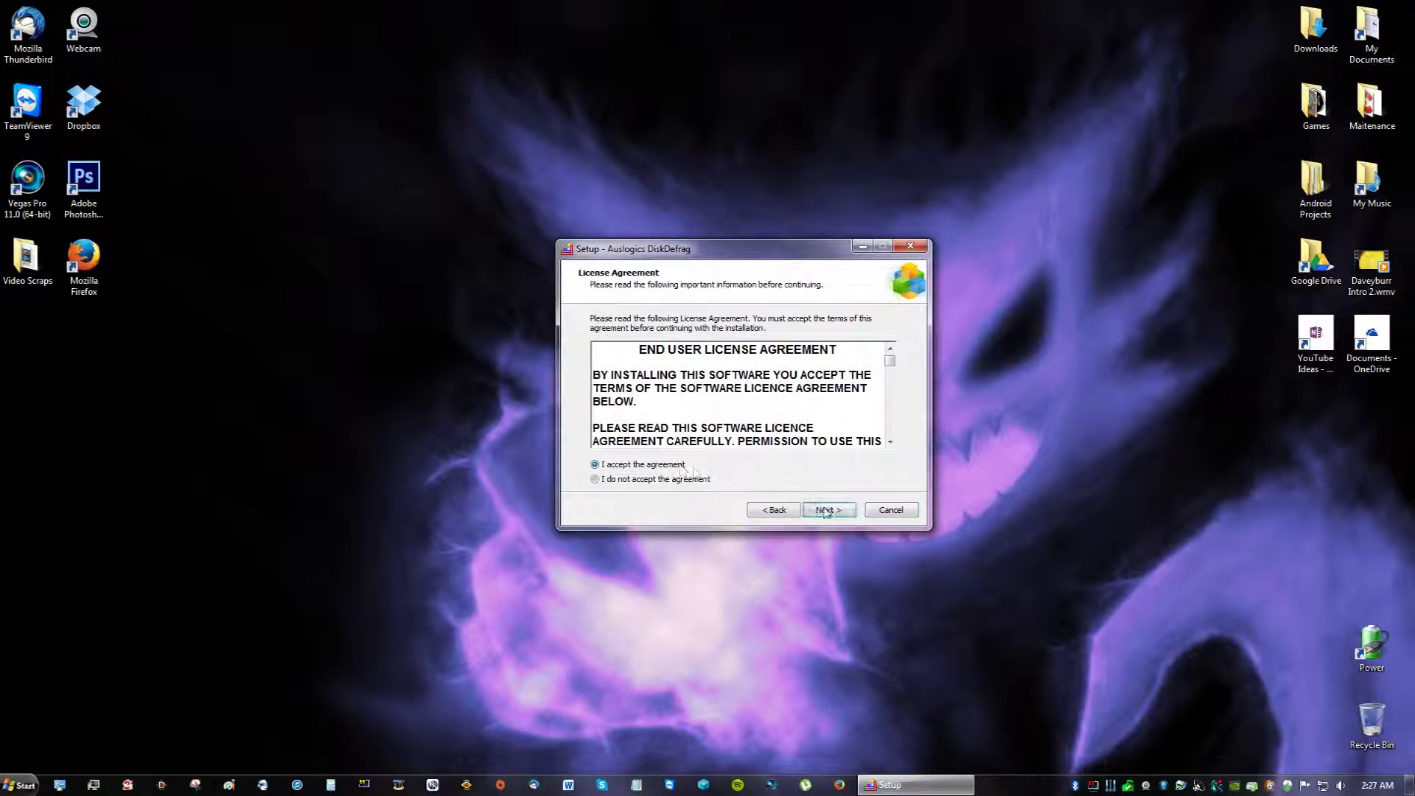
pyautogui.click(818, 509)
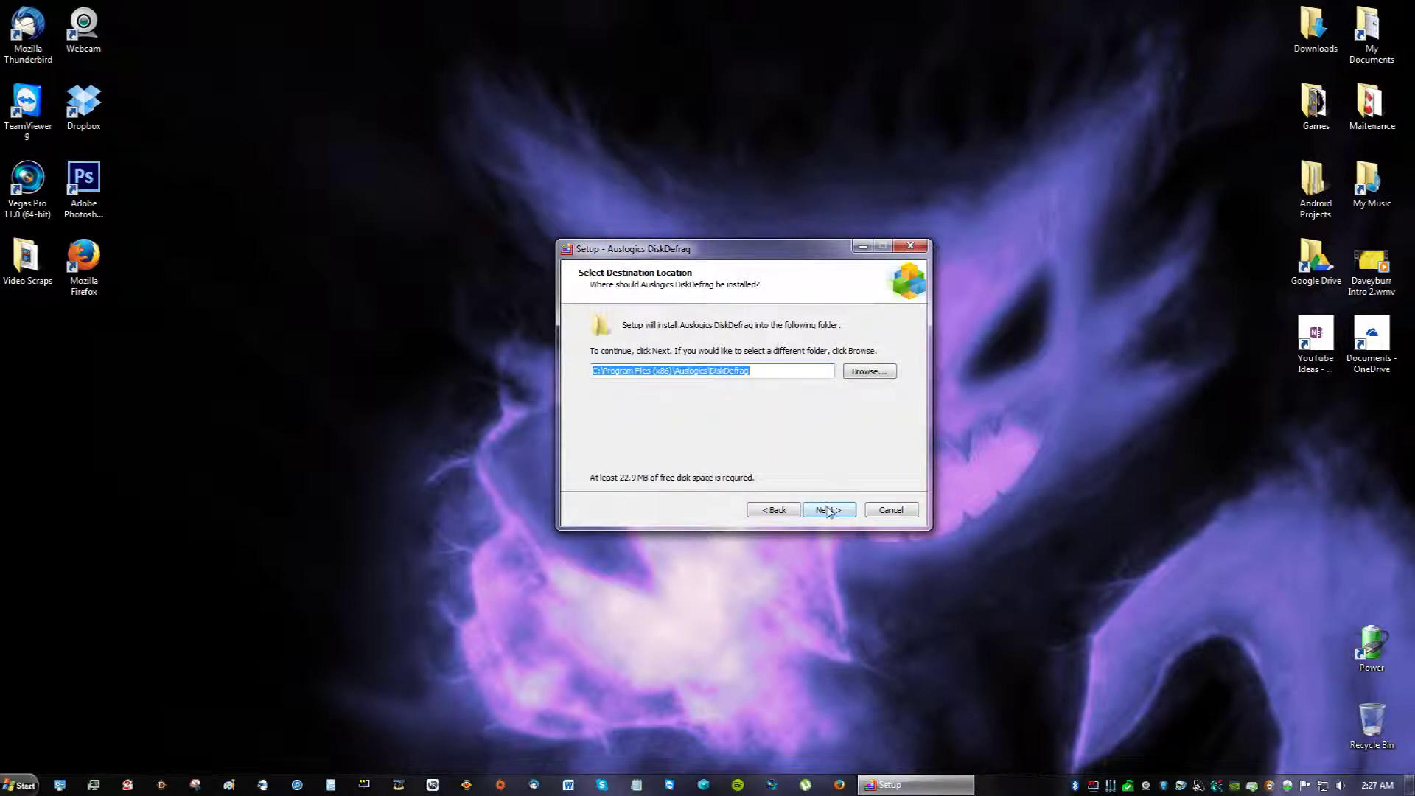
pyautogui.click(827, 510)
pyautogui.click(827, 510)
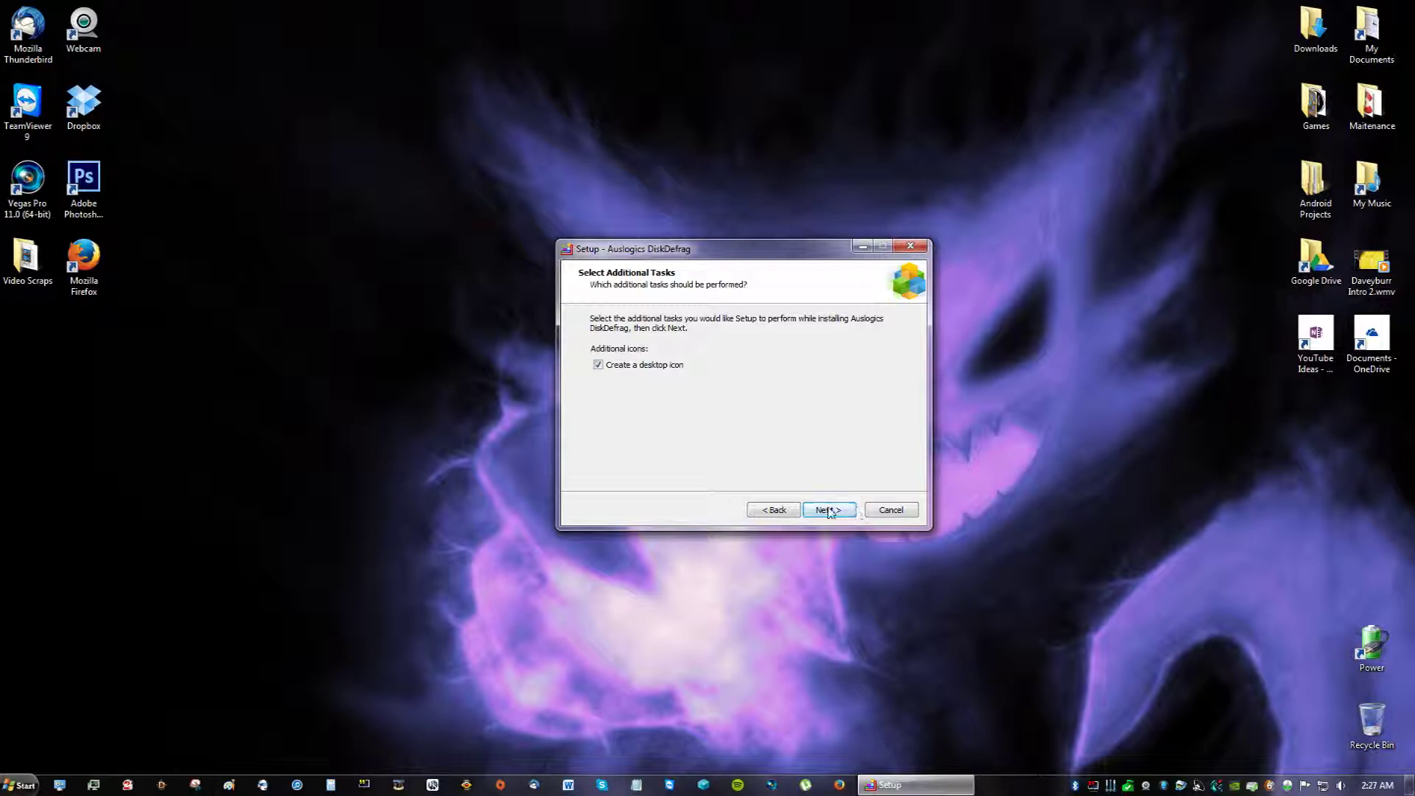
pyautogui.click(828, 510)
pyautogui.click(827, 510)
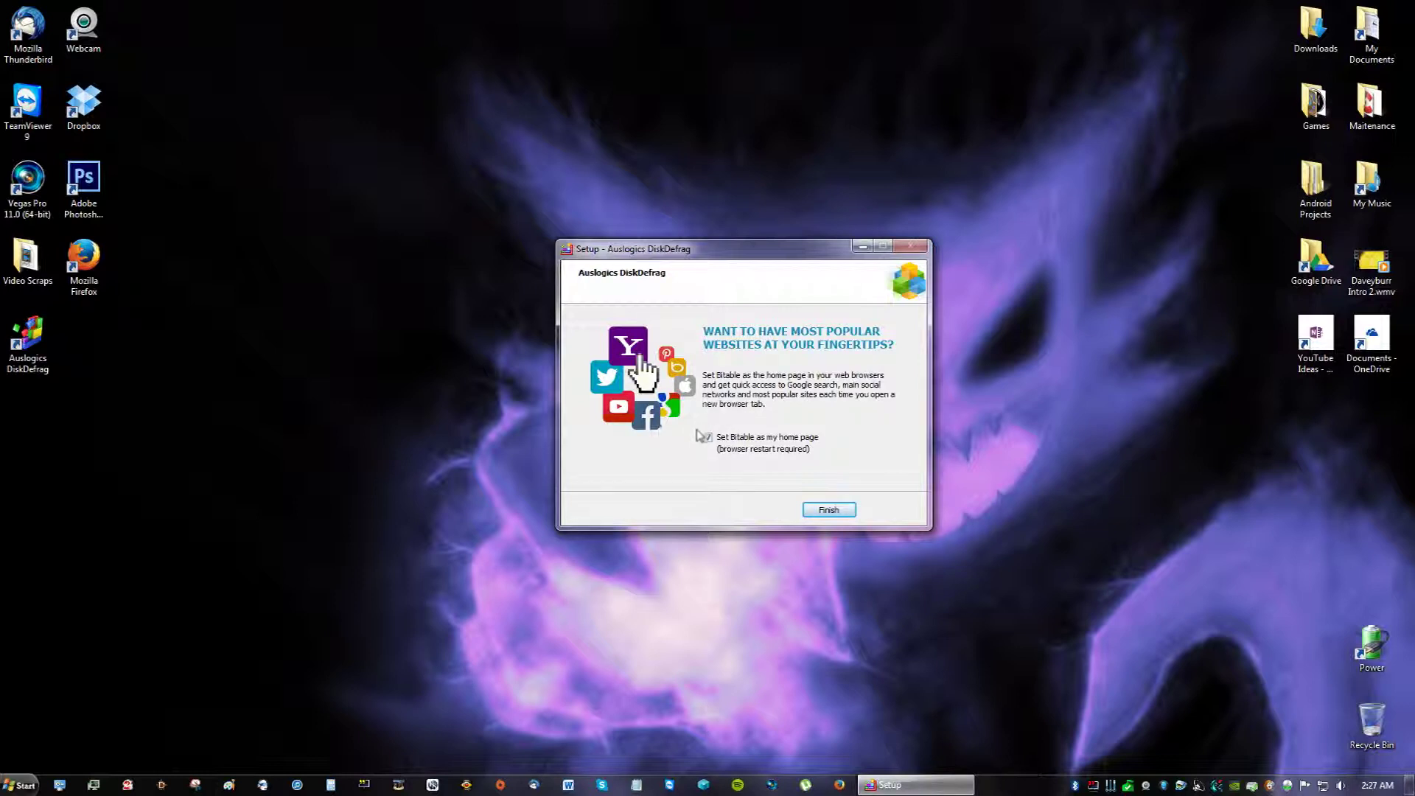
# - Decline the Bitable home page offer and finish setup
pyautogui.click(707, 438)
pyautogui.click(782, 455)
pyautogui.click(831, 510)
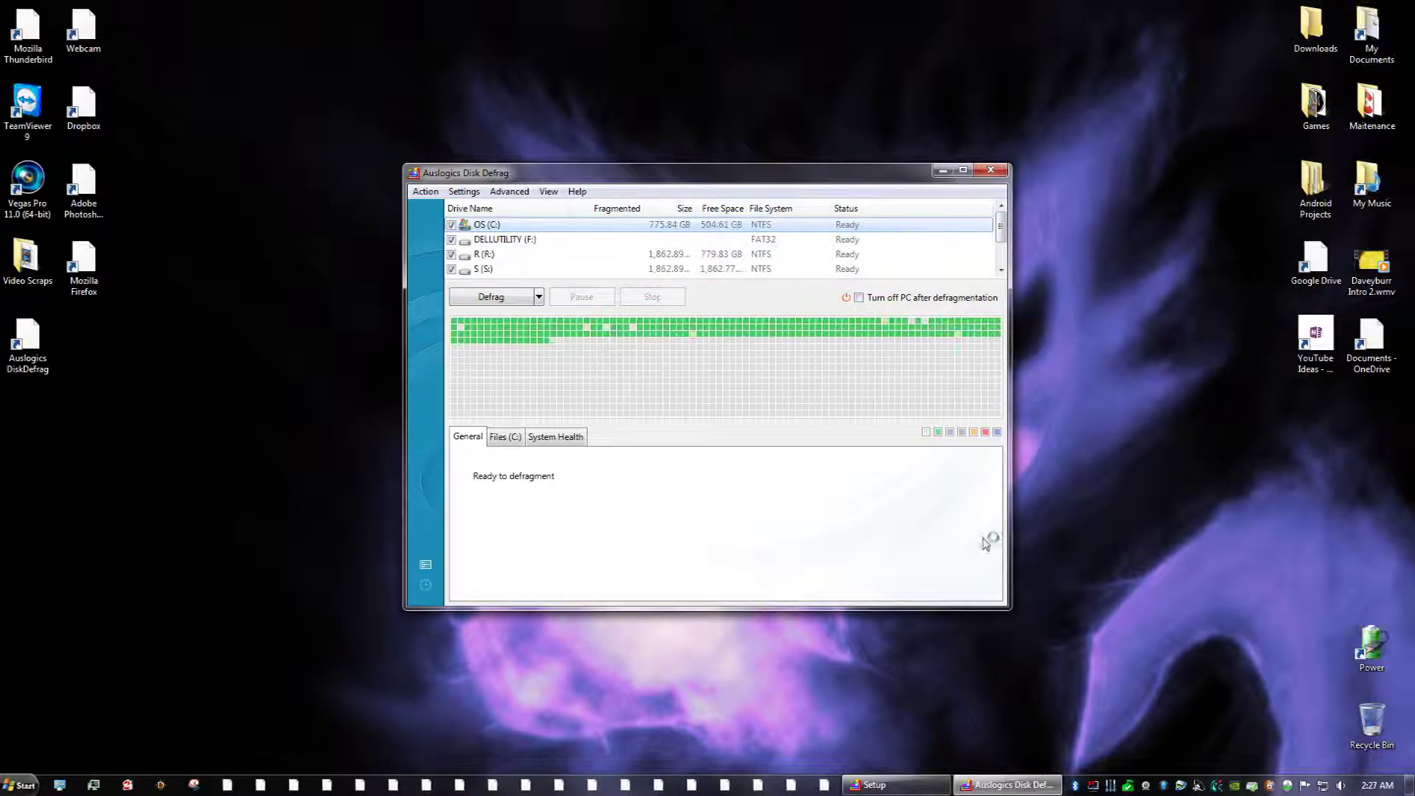
# - Resize the Disk Defrag window larger and taller, then shift it slightly left
pyautogui.moveTo(1009, 609); pyautogui.dragTo(1111, 706)
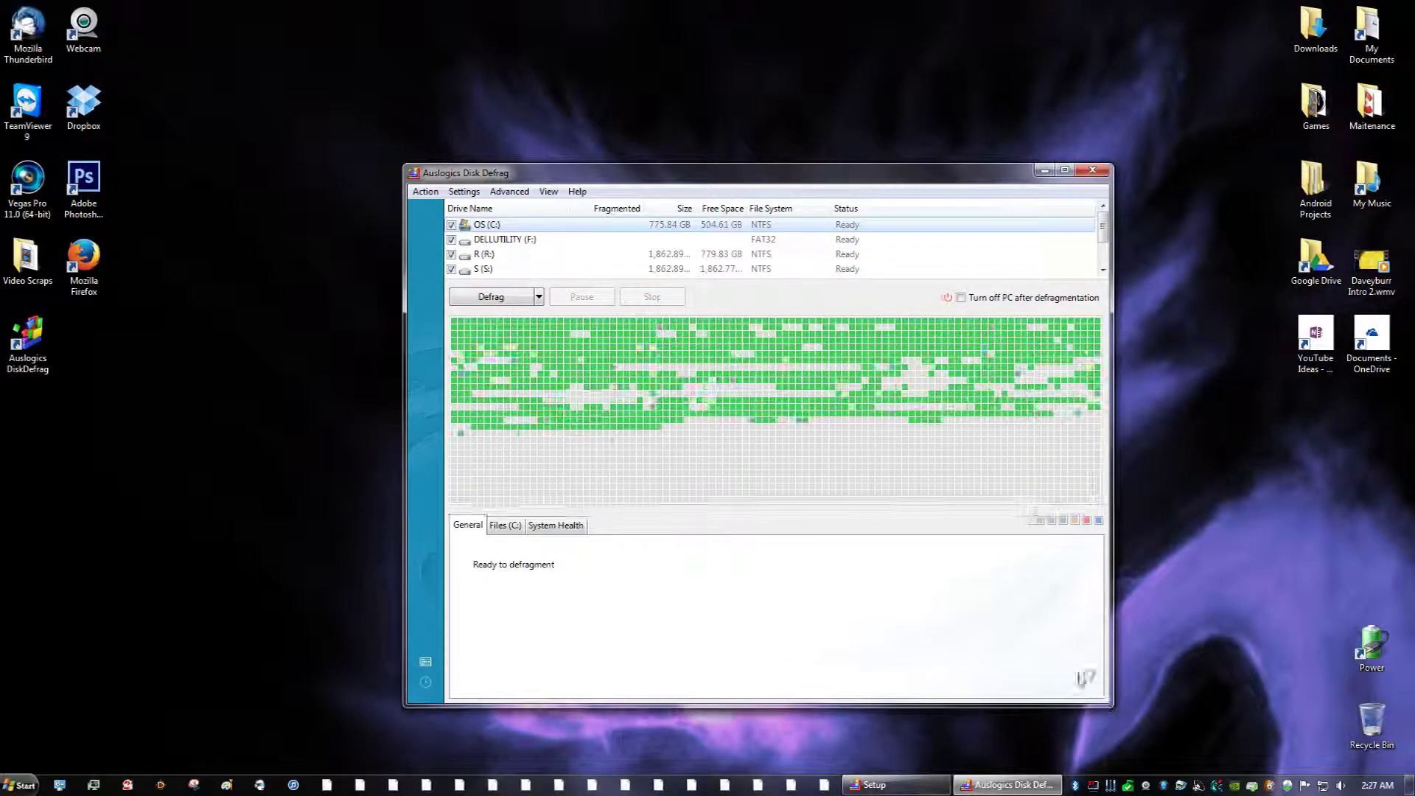
pyautogui.moveTo(483, 162); pyautogui.dragTo(479, 84)
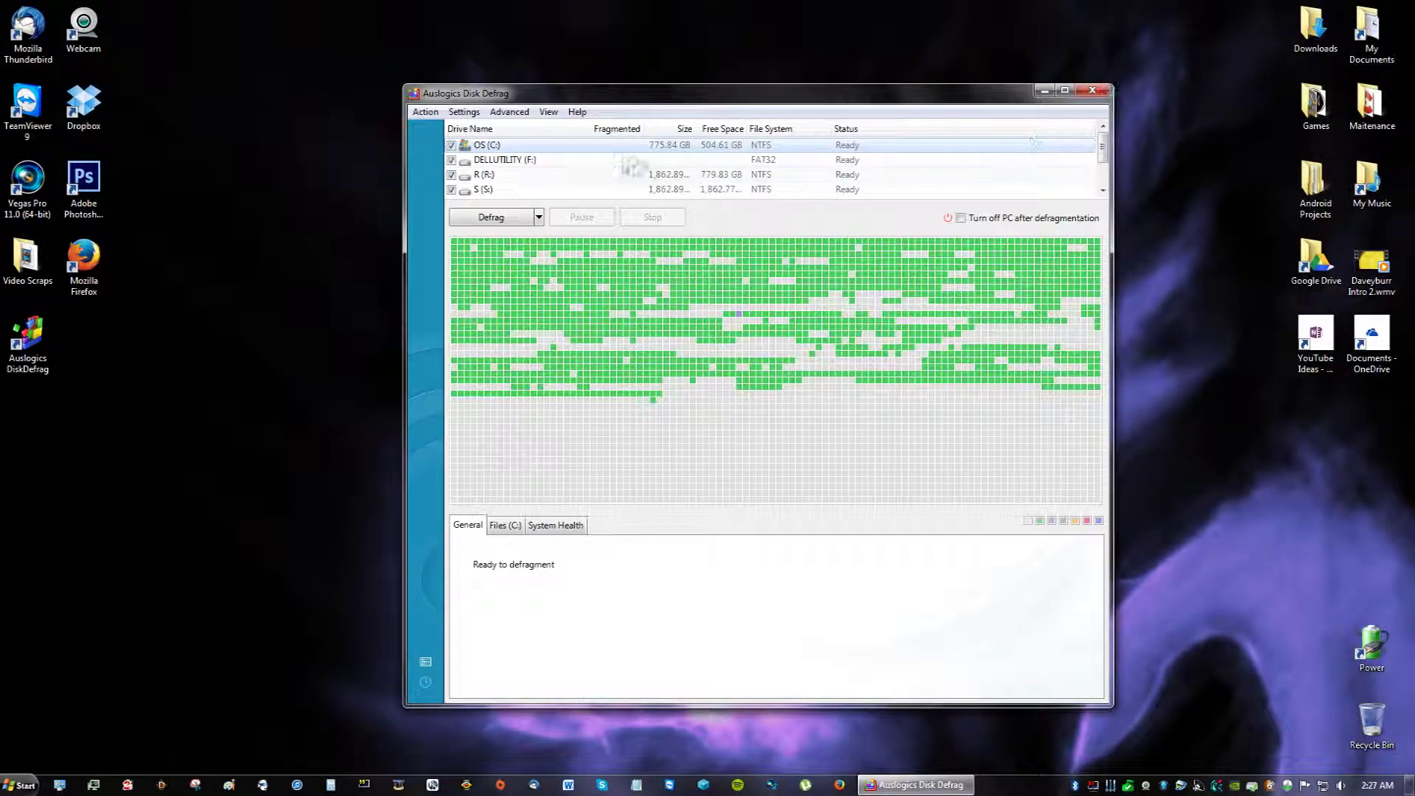
pyautogui.moveTo(538, 93); pyautogui.dragTo(526, 93)
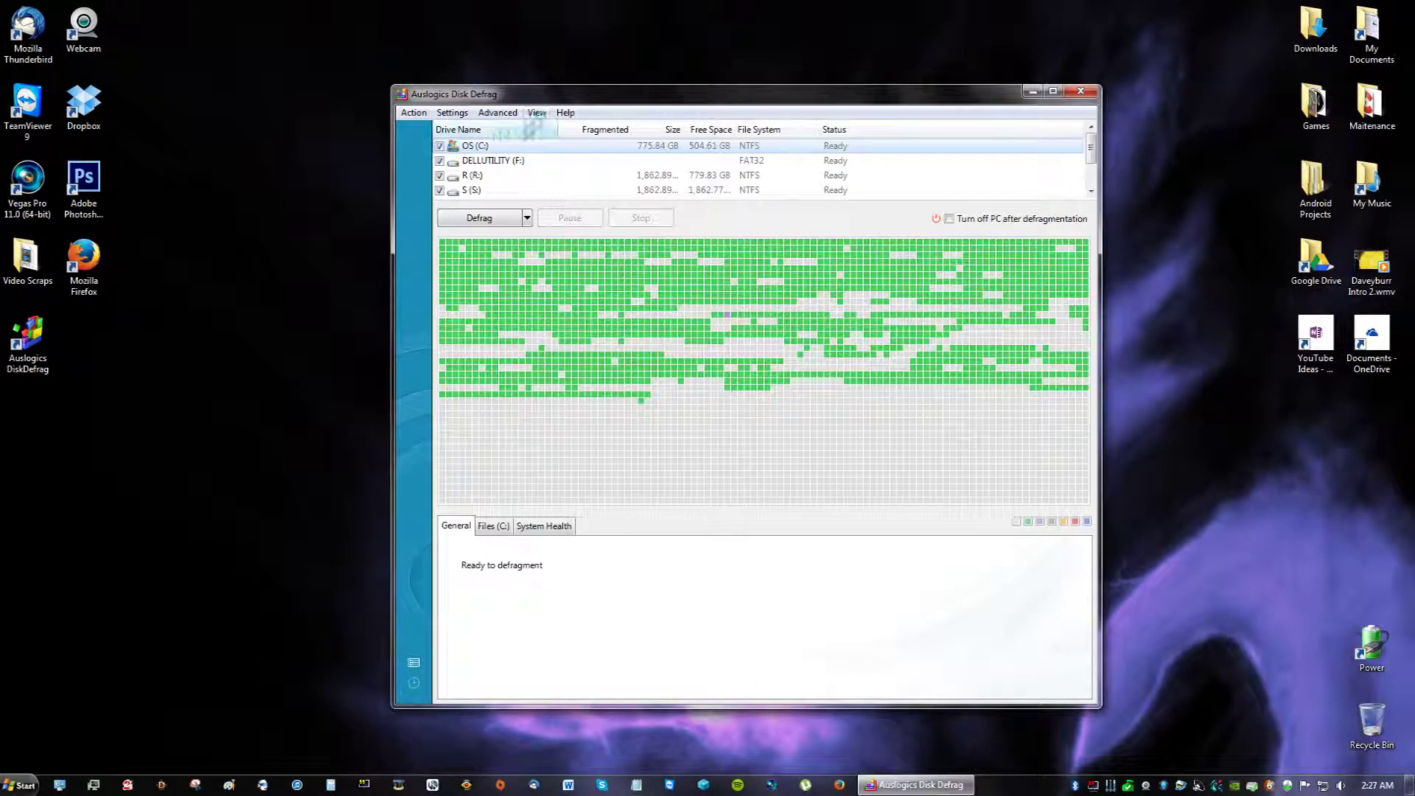
# - Uncheck drives F:, R:, S: and T: so only OS (C:) stays selected
pyautogui.click(440, 161)
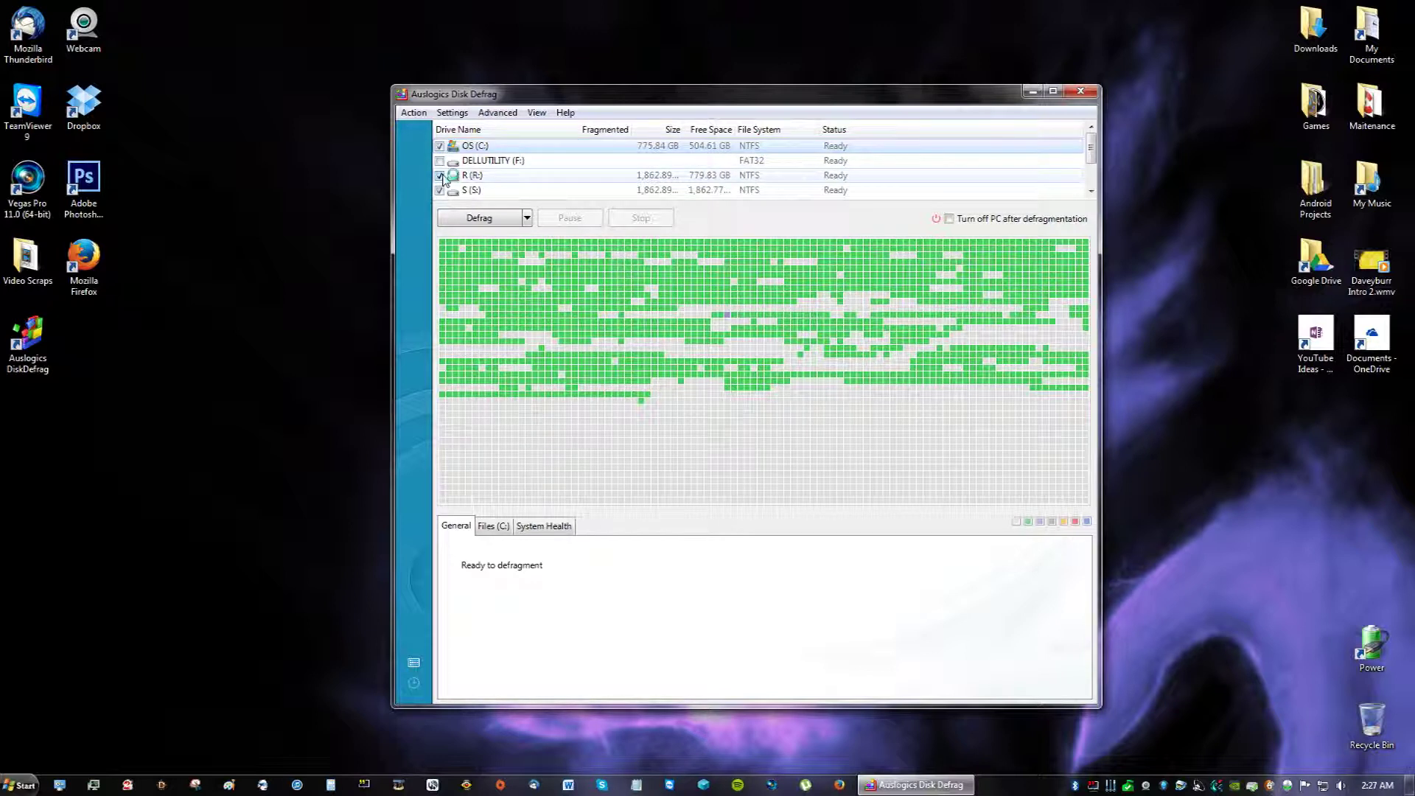
pyautogui.click(439, 175)
pyautogui.click(440, 190)
pyautogui.scroll(-1, 465, 184)
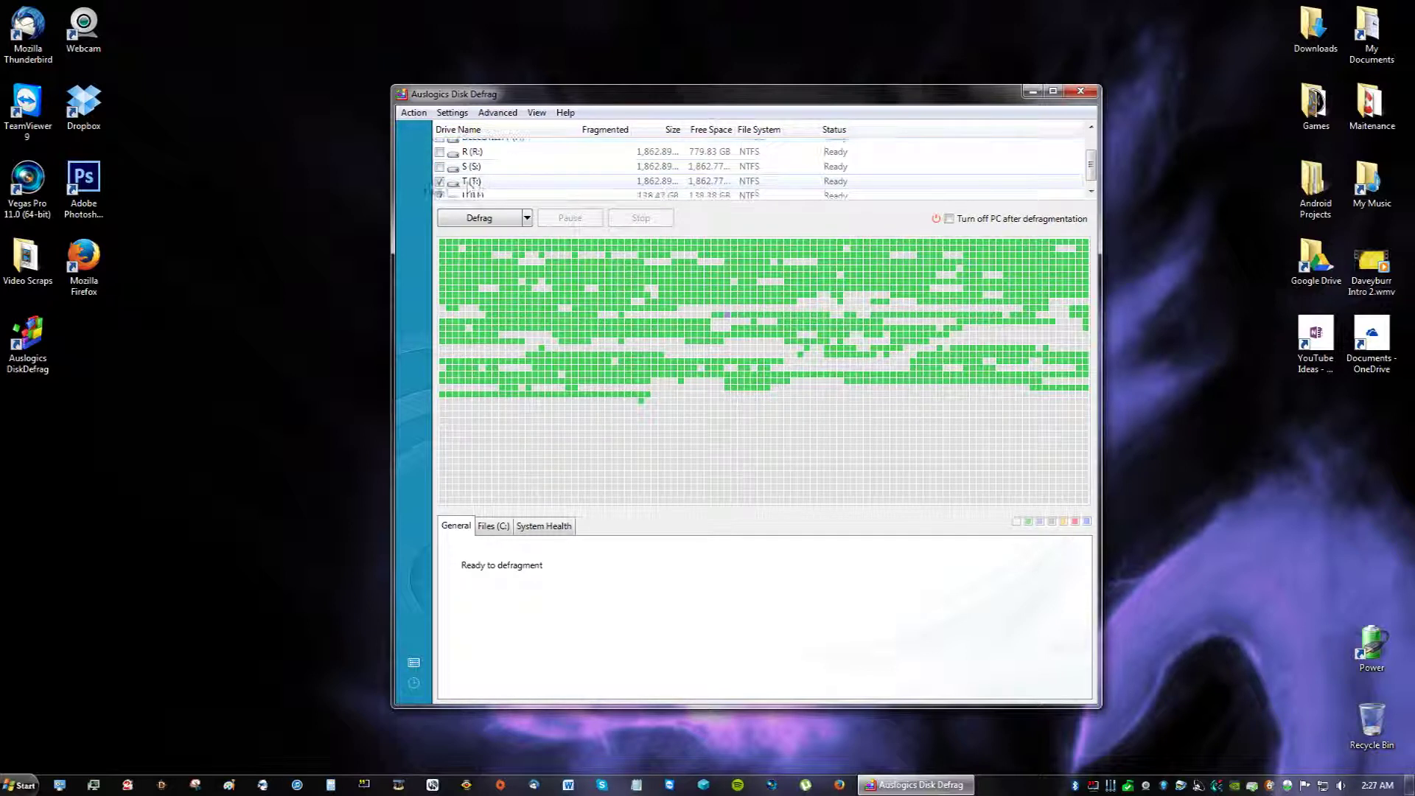
pyautogui.click(440, 181)
pyautogui.scroll(-1, 456, 188)
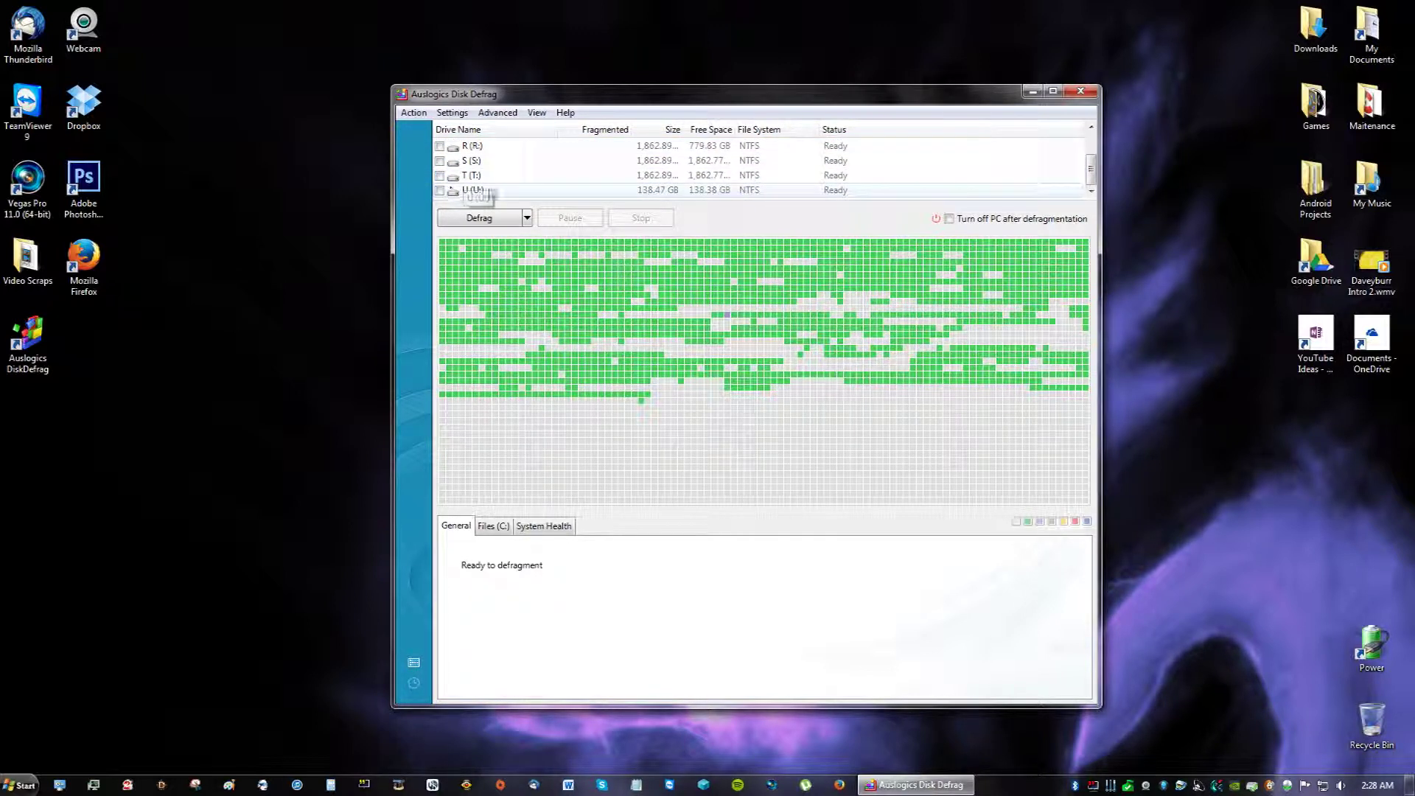
pyautogui.scroll(2, 486, 193)
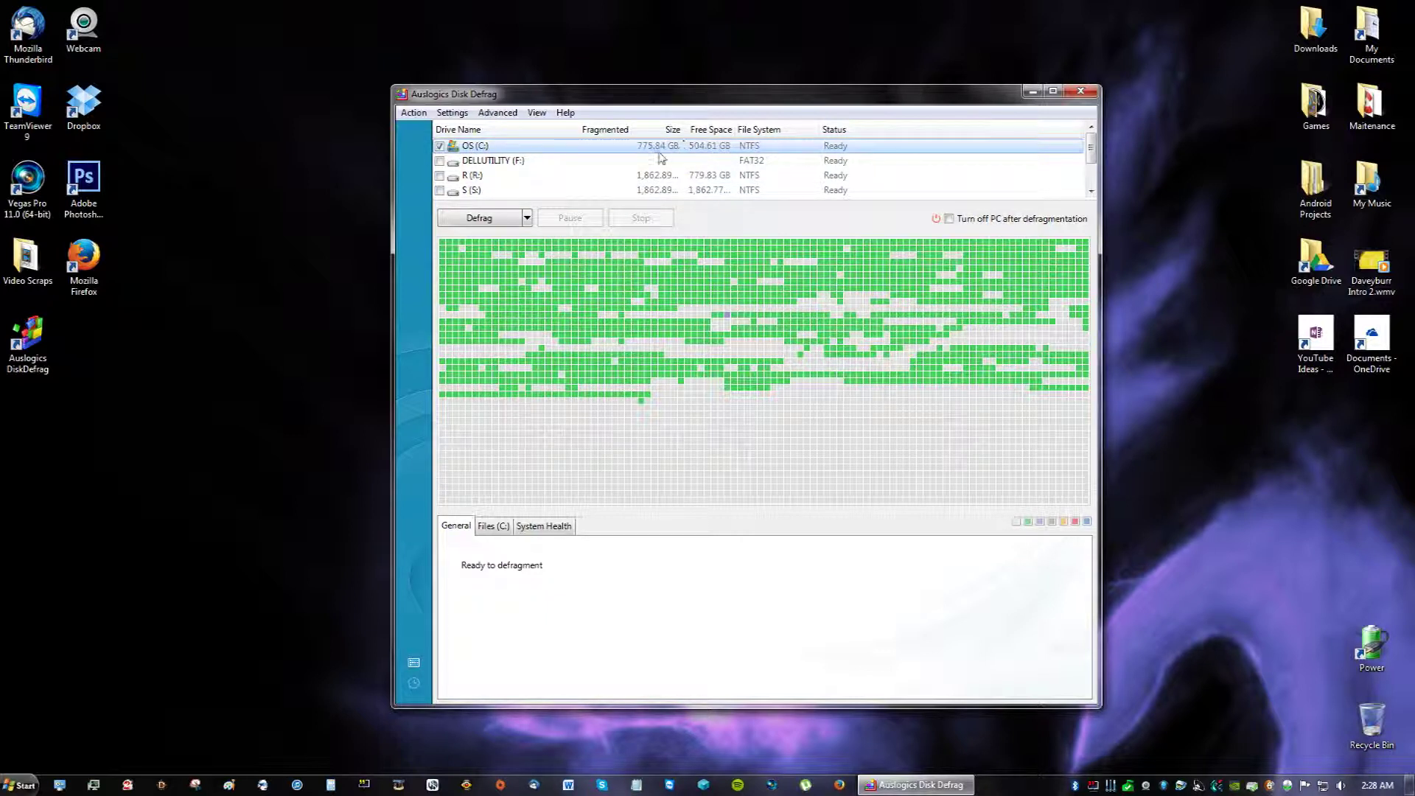
pyautogui.click(527, 219)
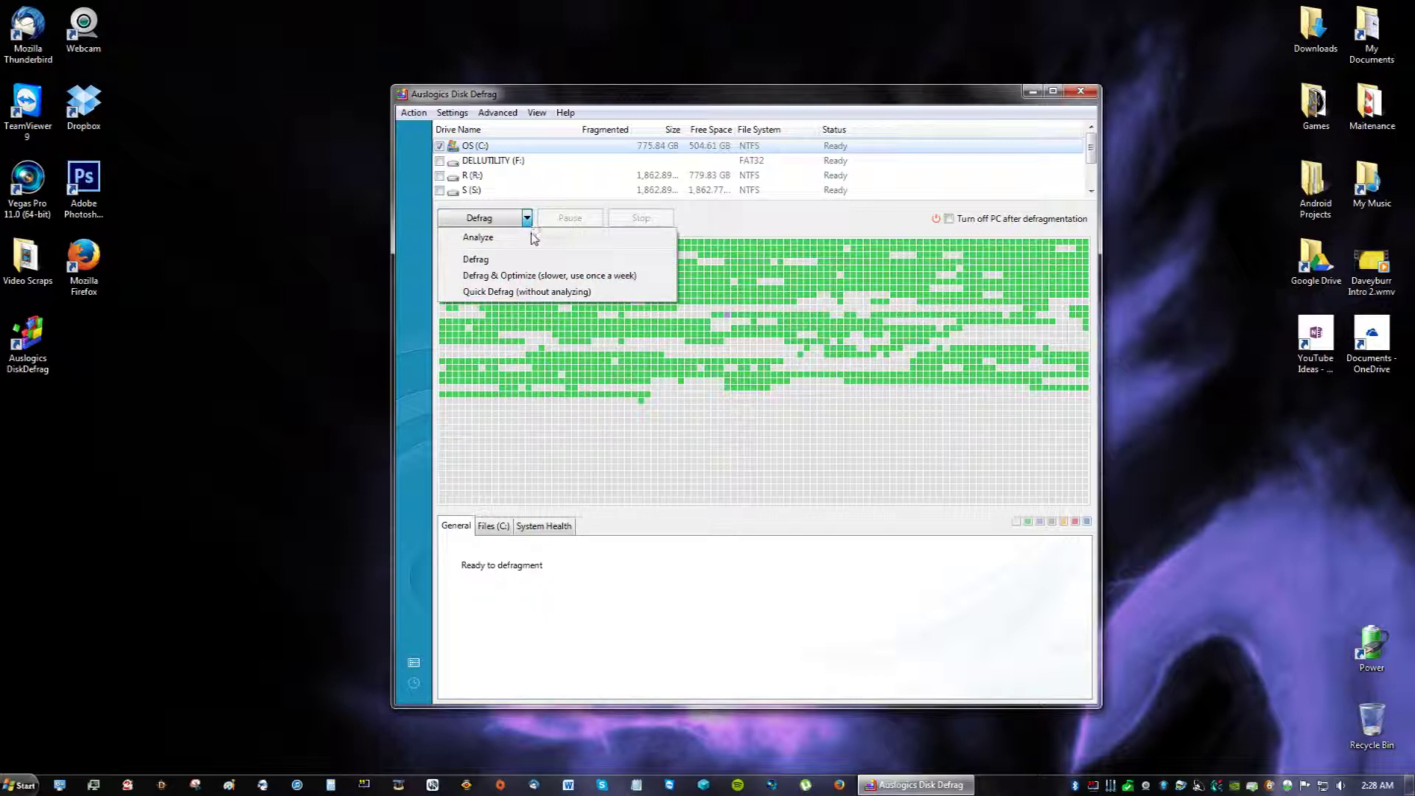
# - Analyze drive C:, finding 9% fragmentation, 3,919 fragmented files and 453 junk files
pyautogui.click(534, 237)
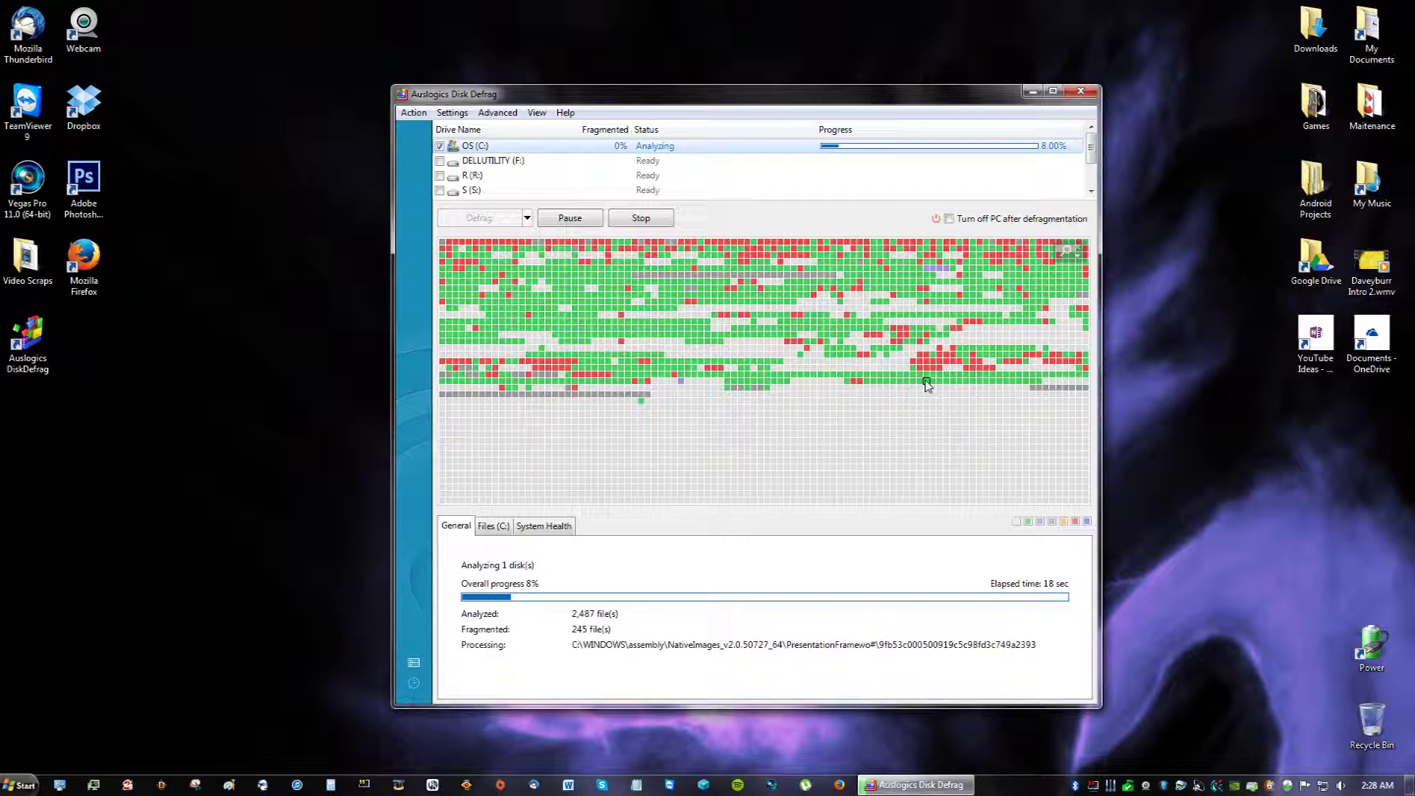
pyautogui.moveTo(911, 381)
pyautogui.moveTo(576, 350)
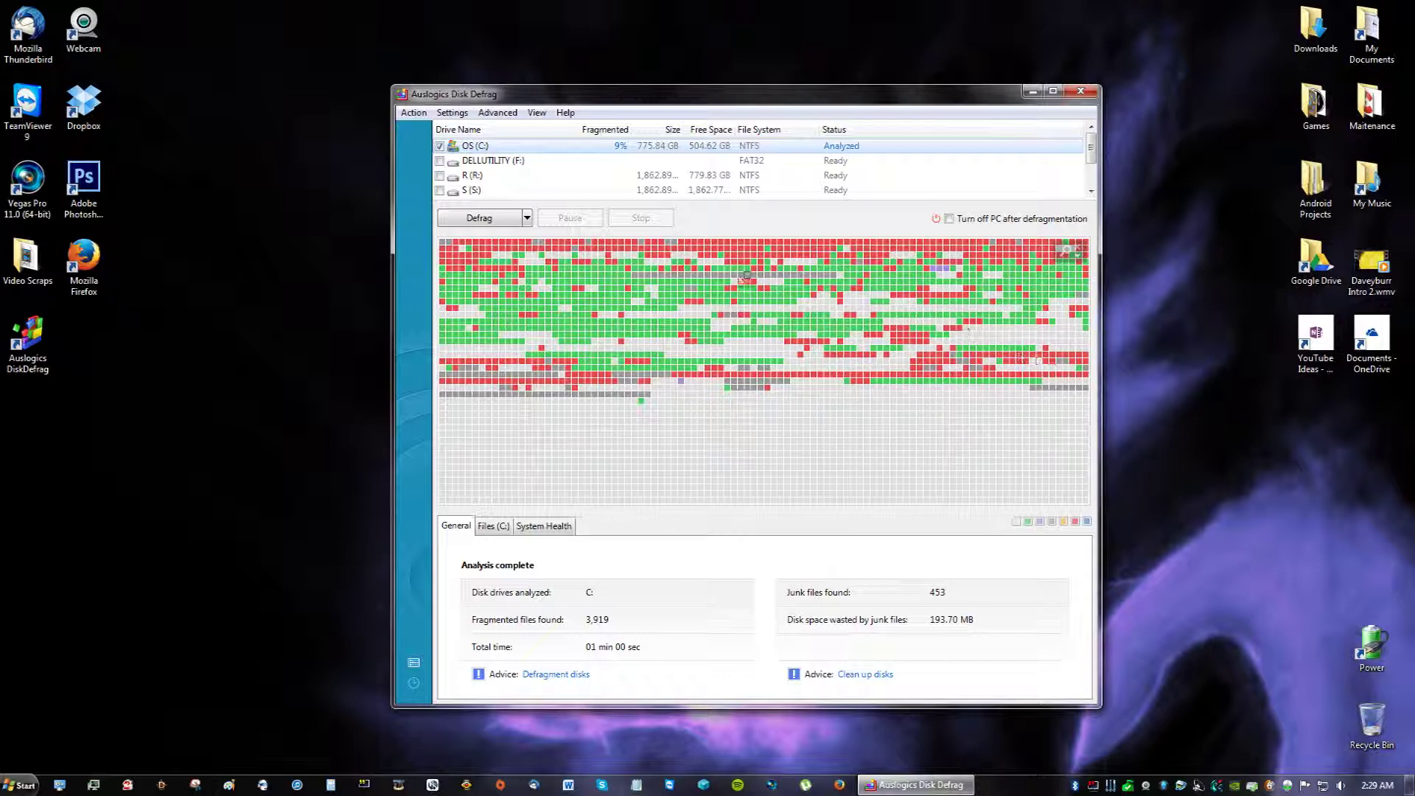
# - Enable 'Turn off PC after defragmentation' for the C: drive
pyautogui.click(527, 218)
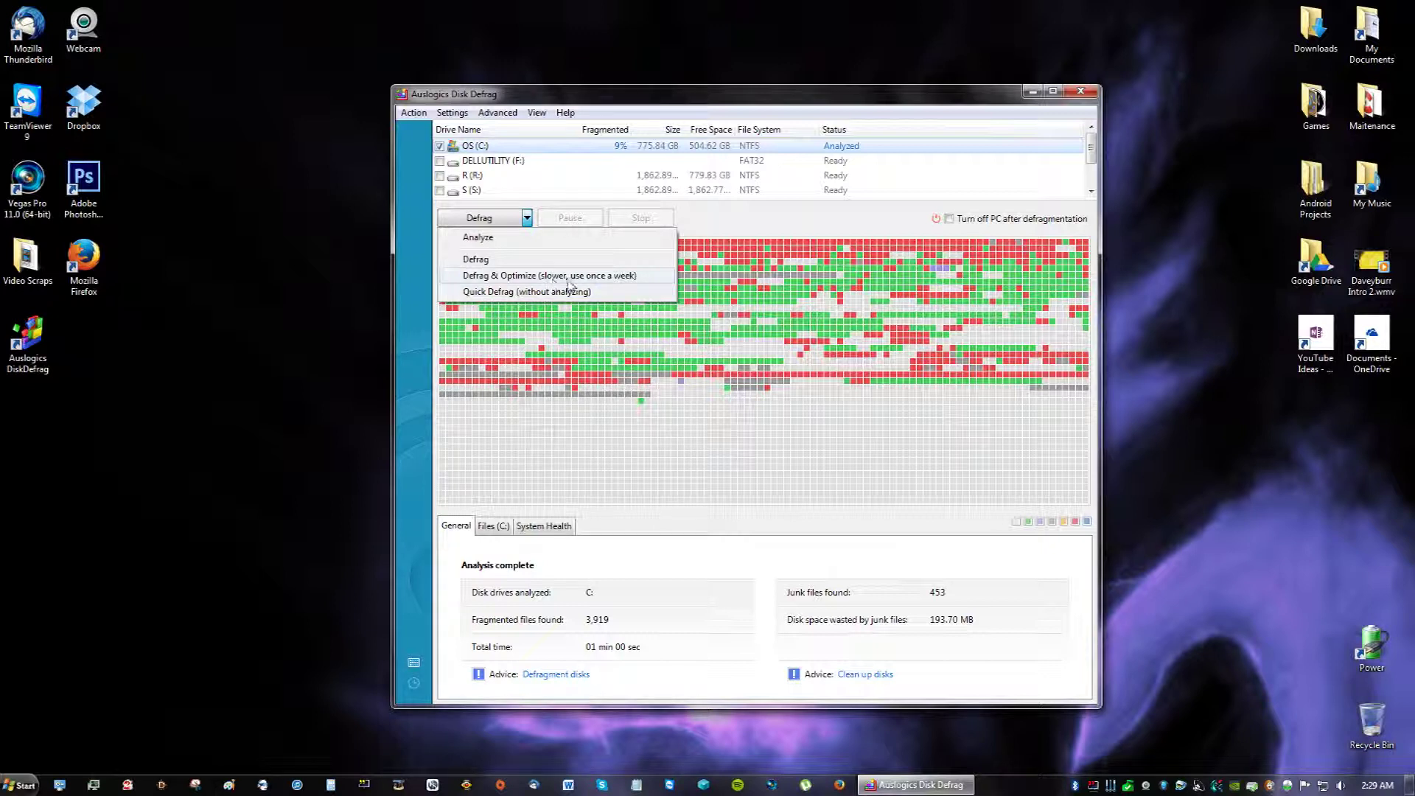
pyautogui.click(951, 225)
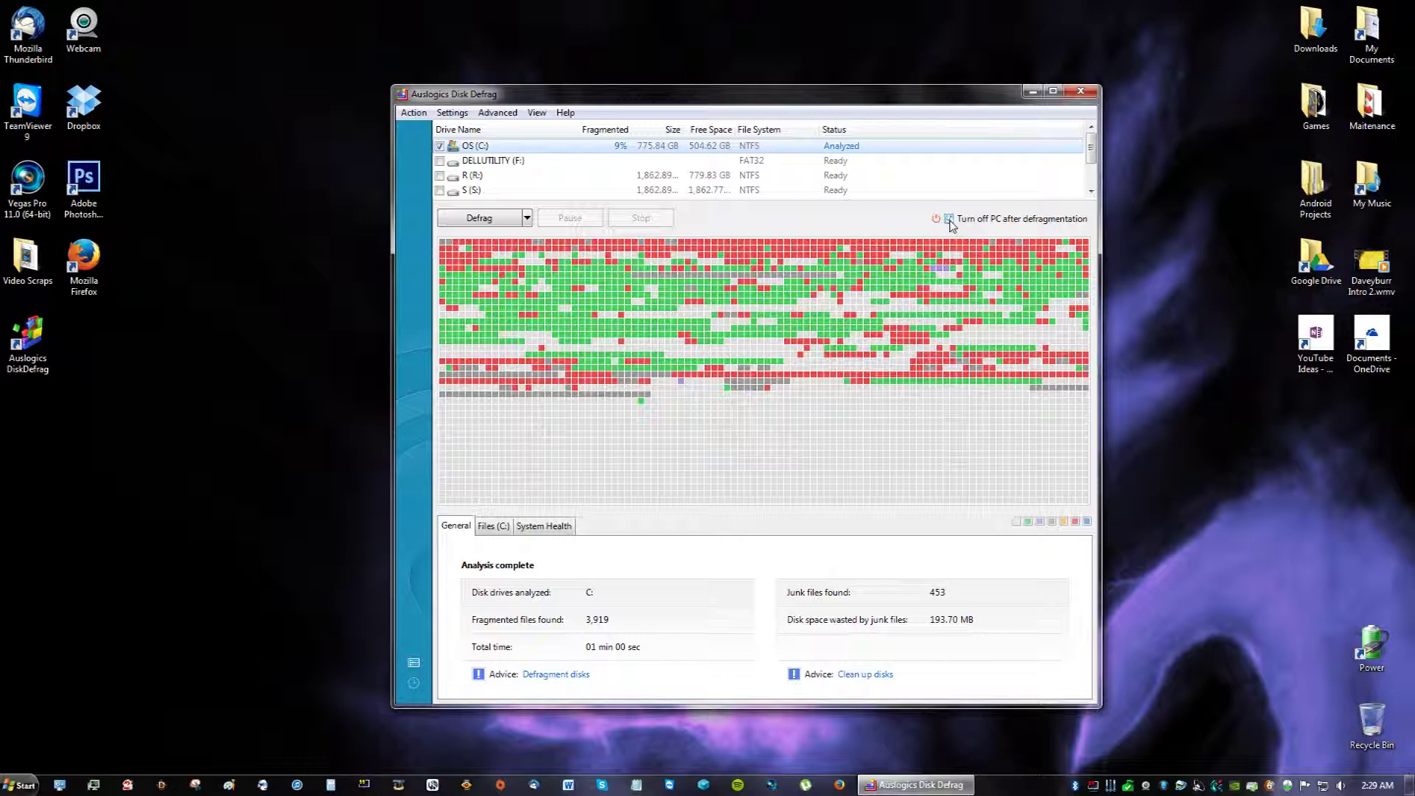
pyautogui.click(950, 221)
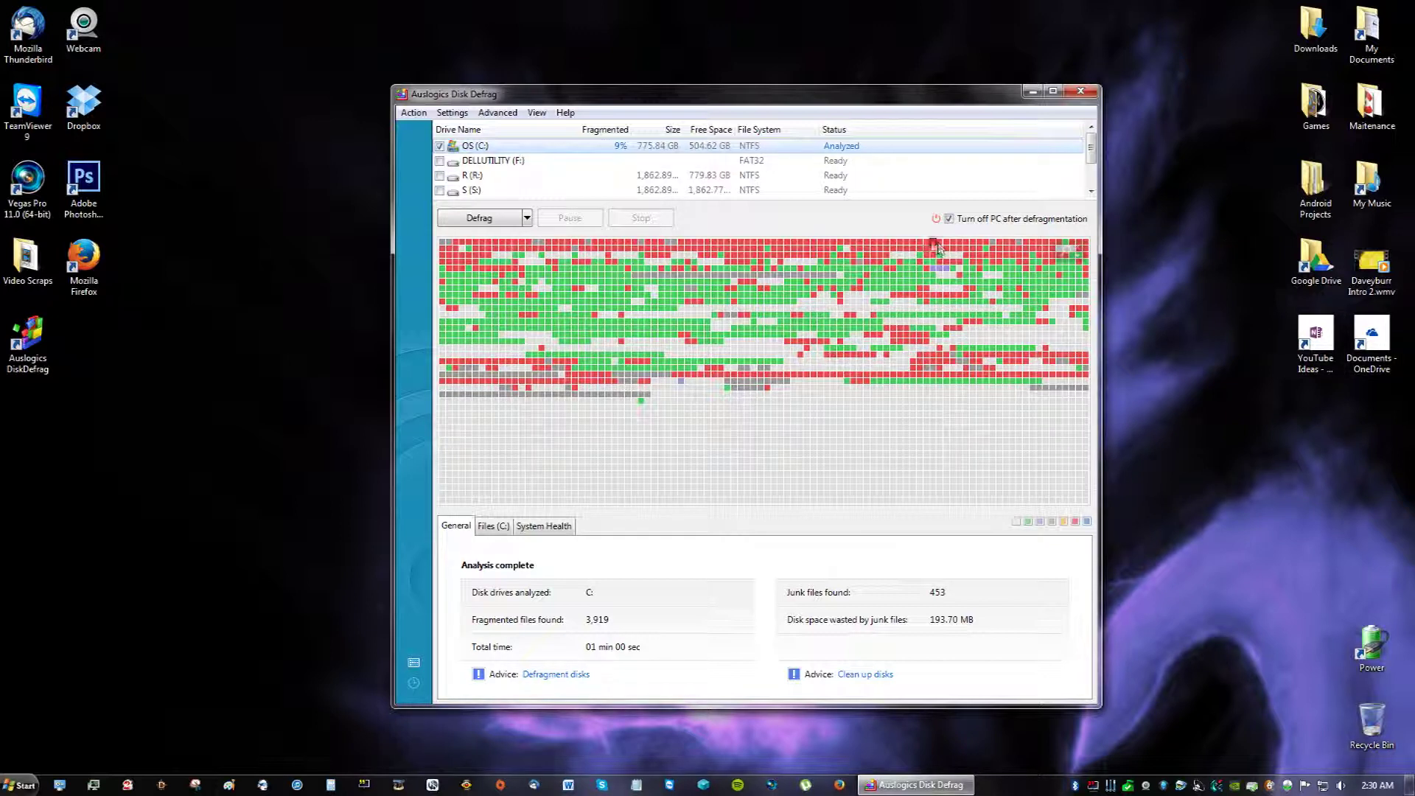
pyautogui.click(528, 219)
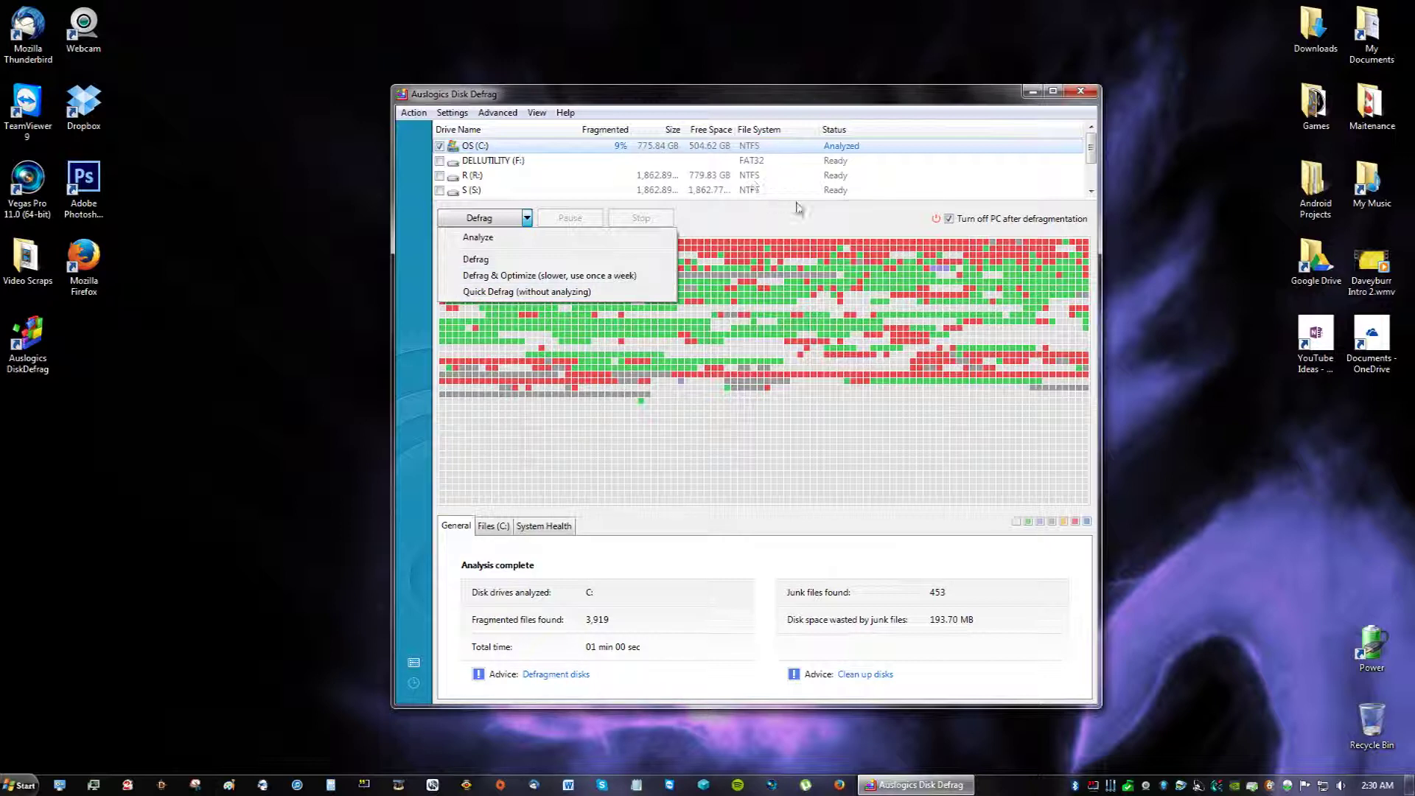
pyautogui.click(781, 228)
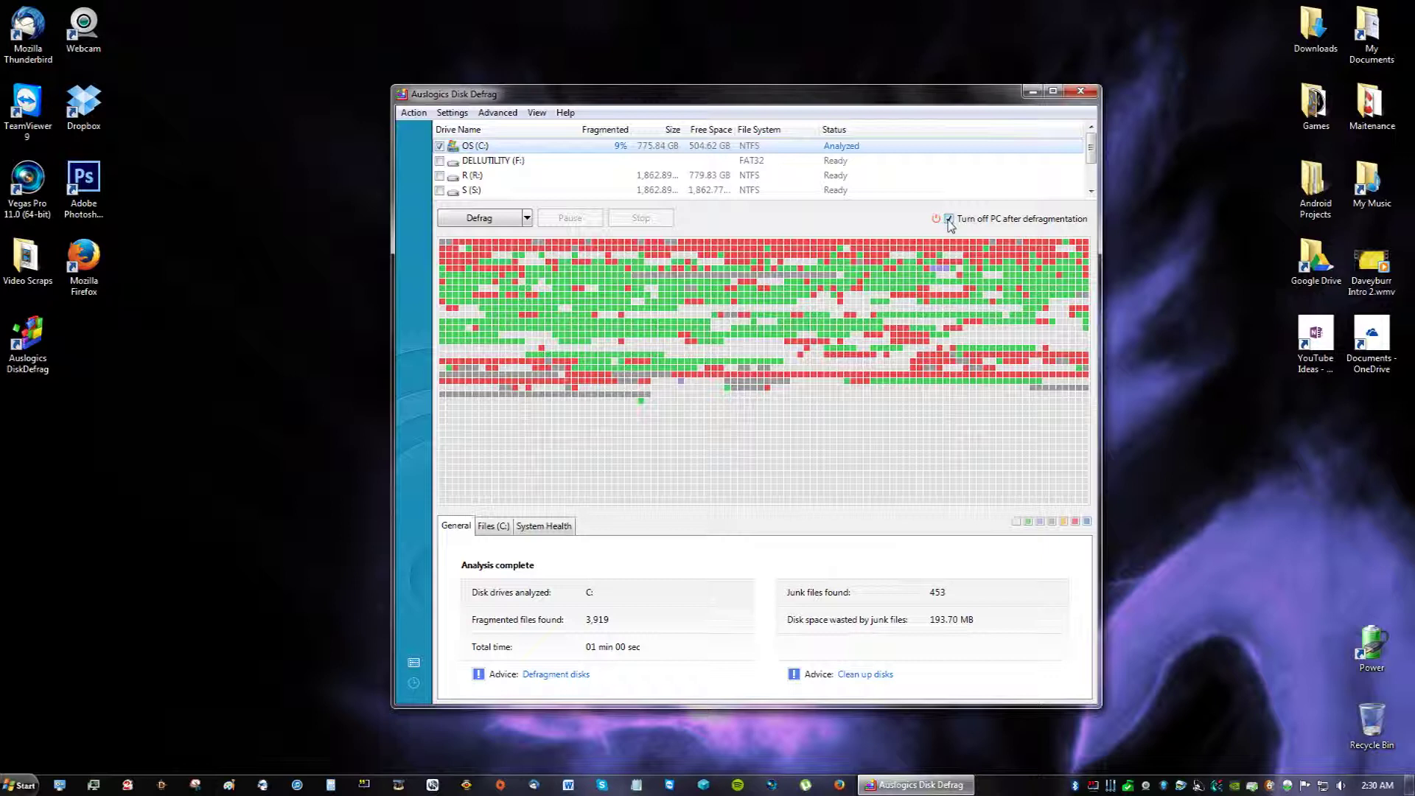
pyautogui.click(527, 218)
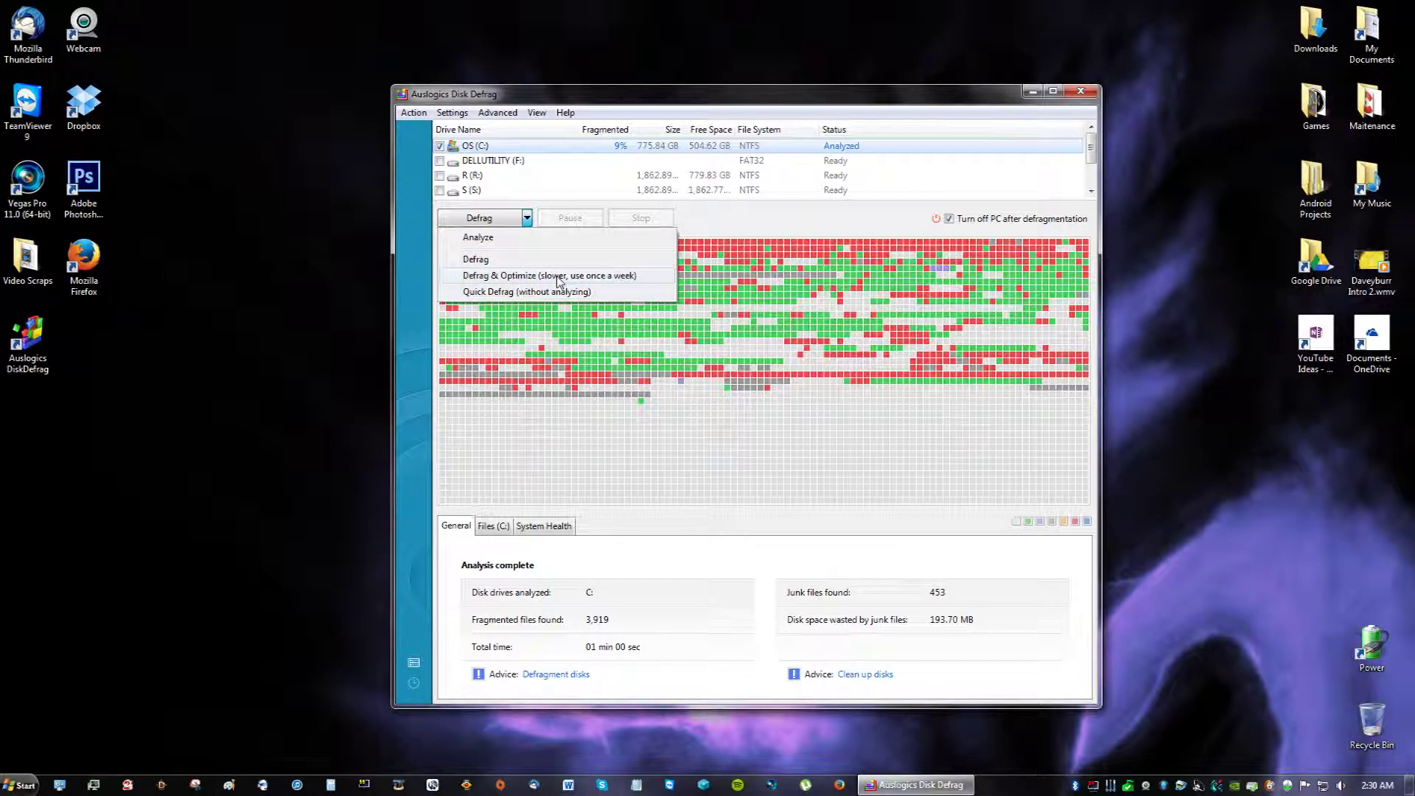
pyautogui.click(770, 223)
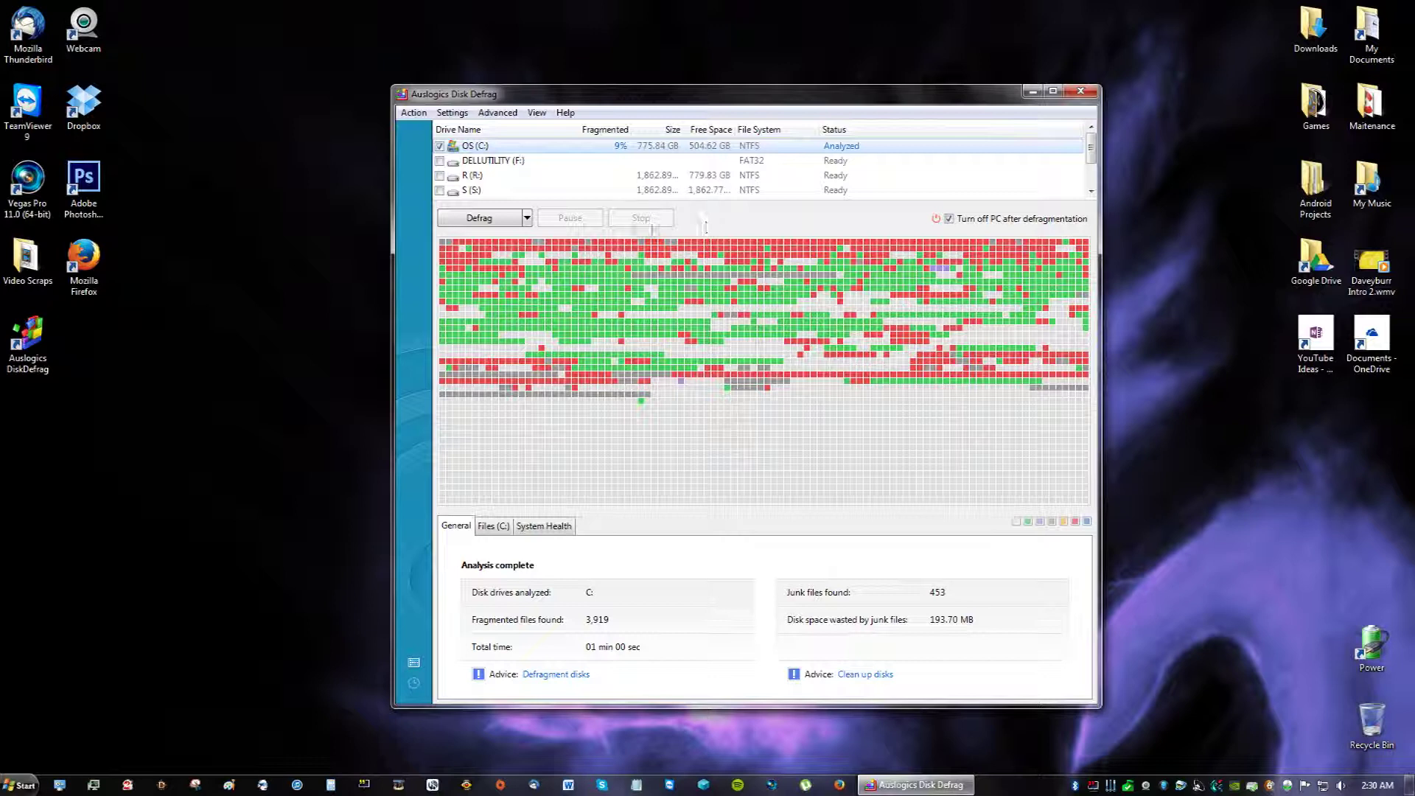
pyautogui.click(527, 218)
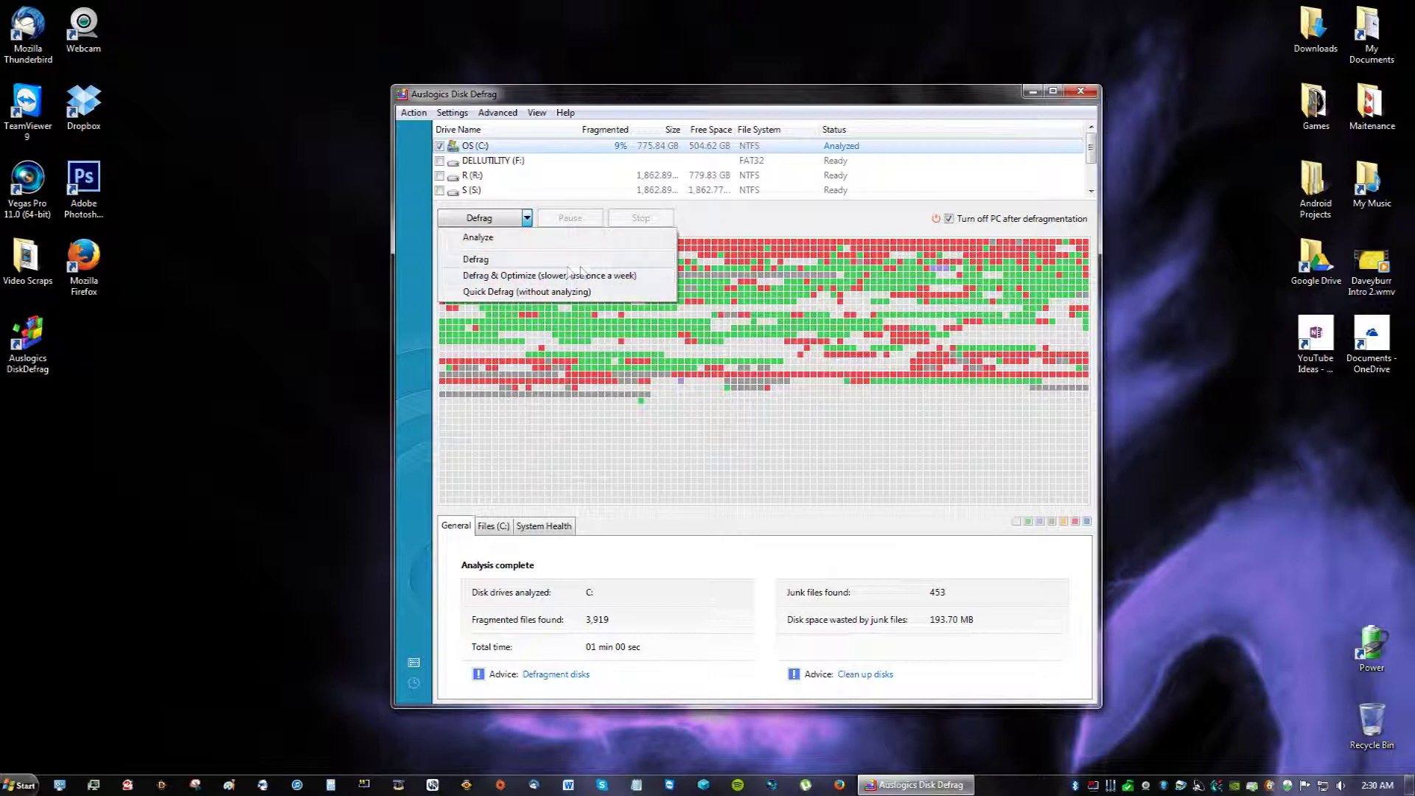
pyautogui.click(755, 230)
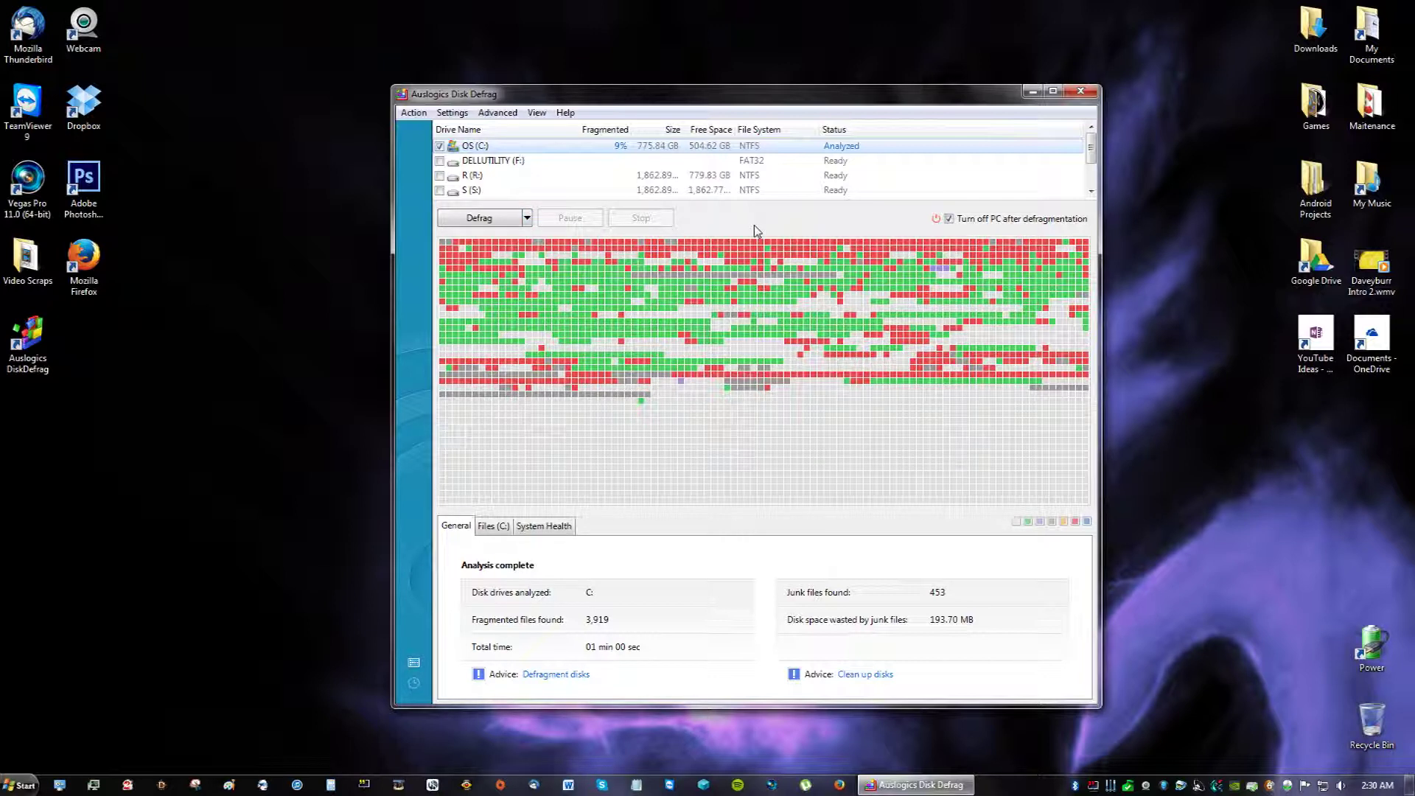